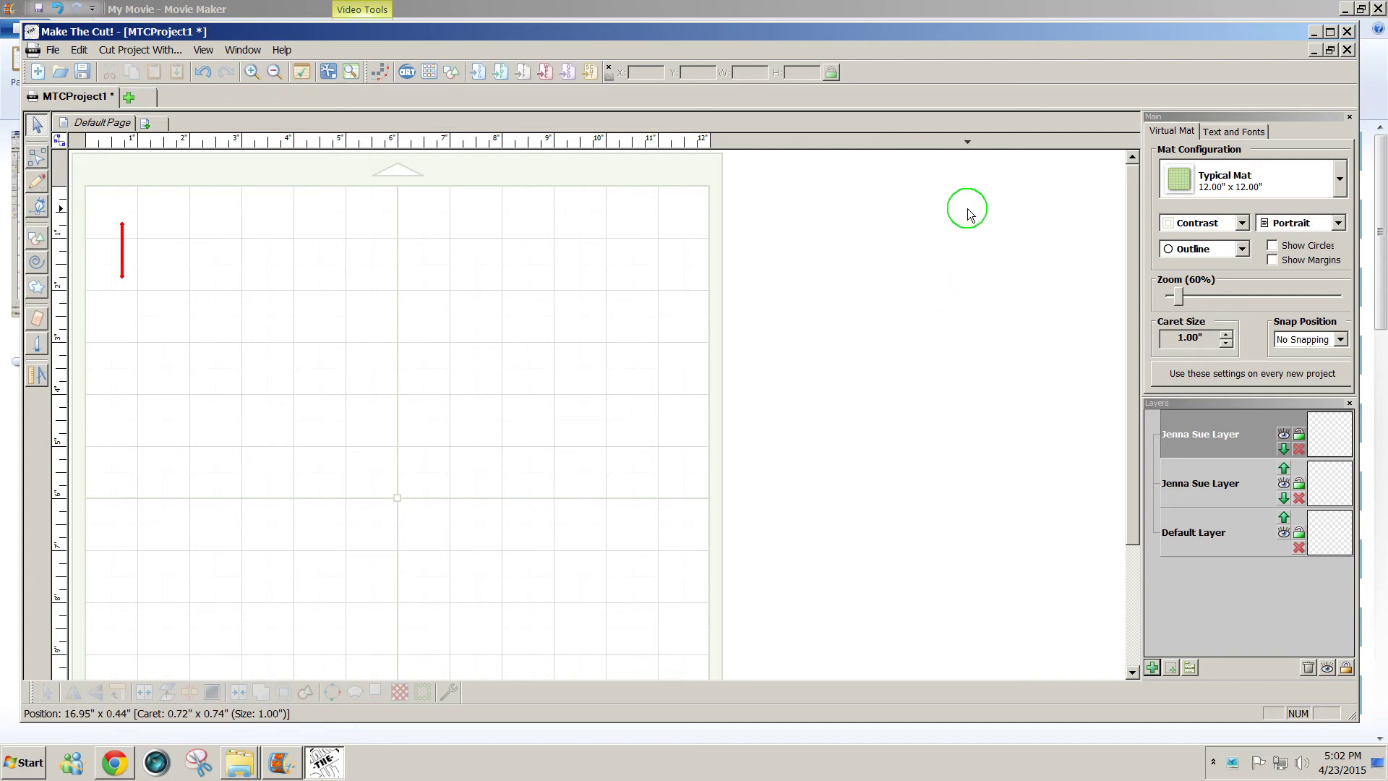
Step: Add the text group "Congratulations" in the Jenna Sue font, split by glyphs with no rotation
{"action": "left_click", "coordinate": [1219, 133]}
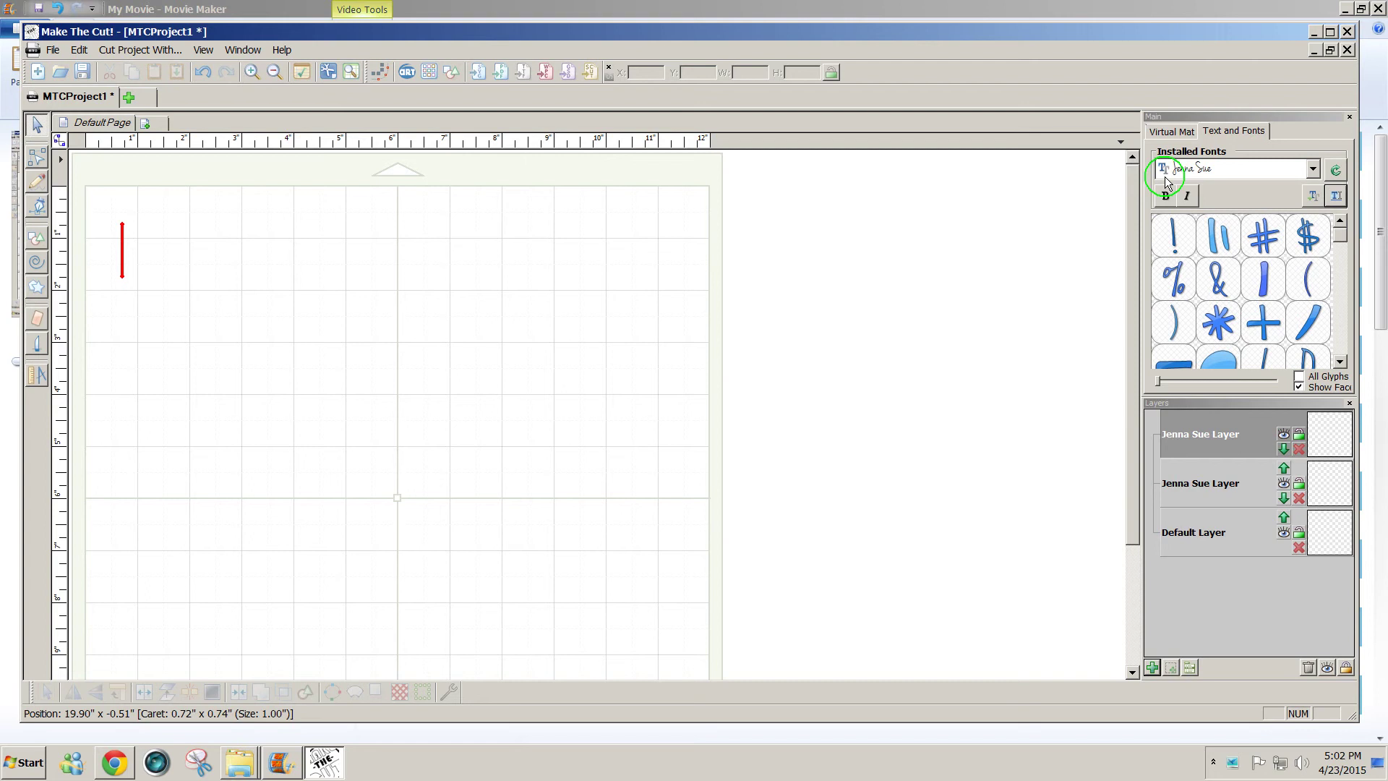
{"action": "left_click", "coordinate": [1336, 197]}
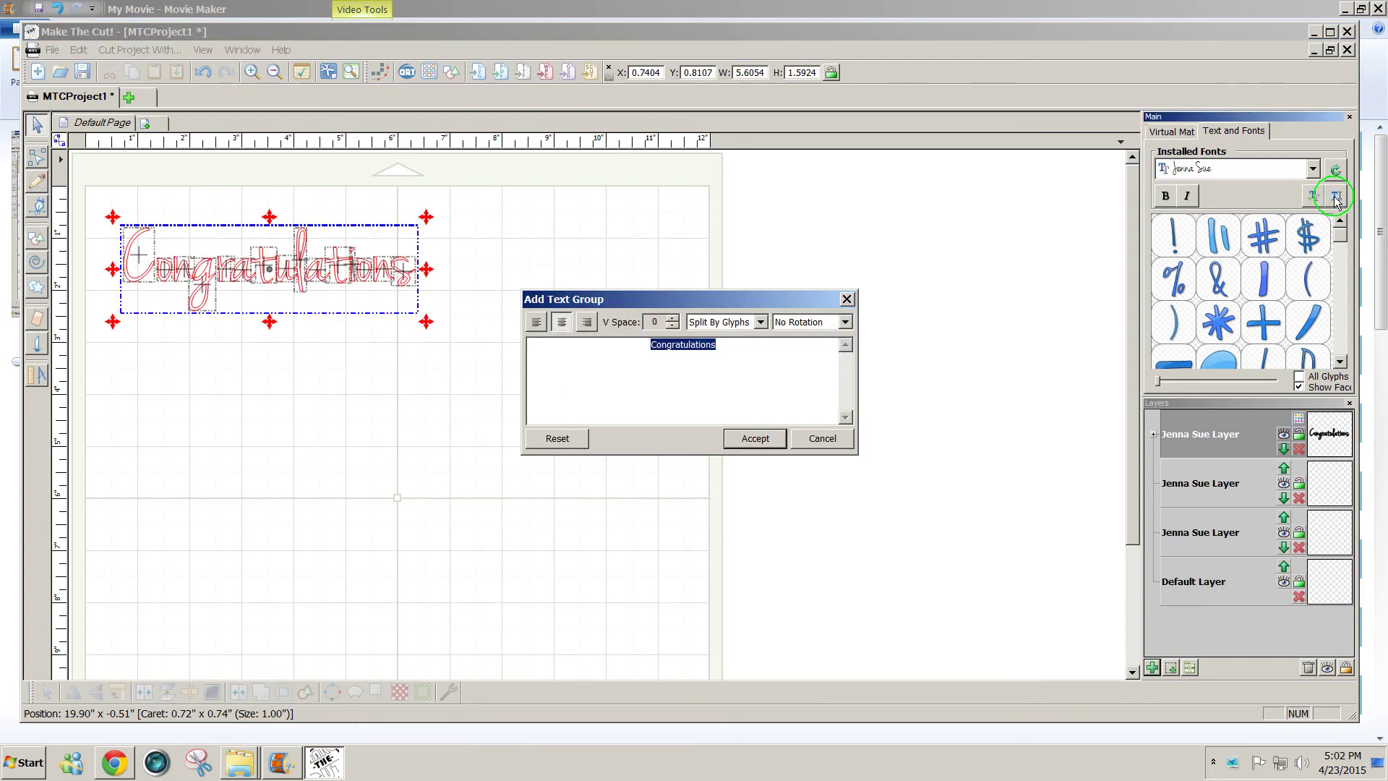
{"action": "left_click_drag", "start_coordinate": [760, 308], "coordinate": [810, 311]}
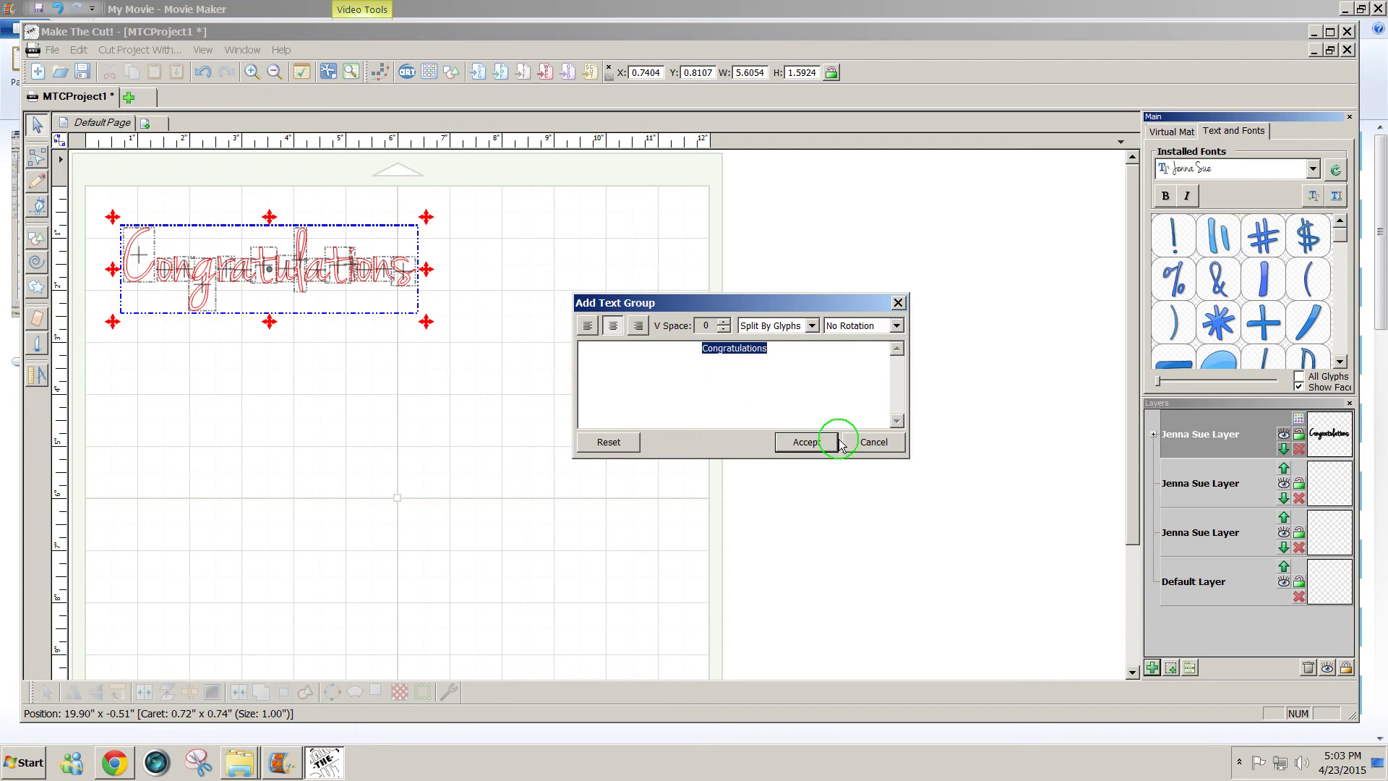
{"action": "left_click", "coordinate": [815, 445]}
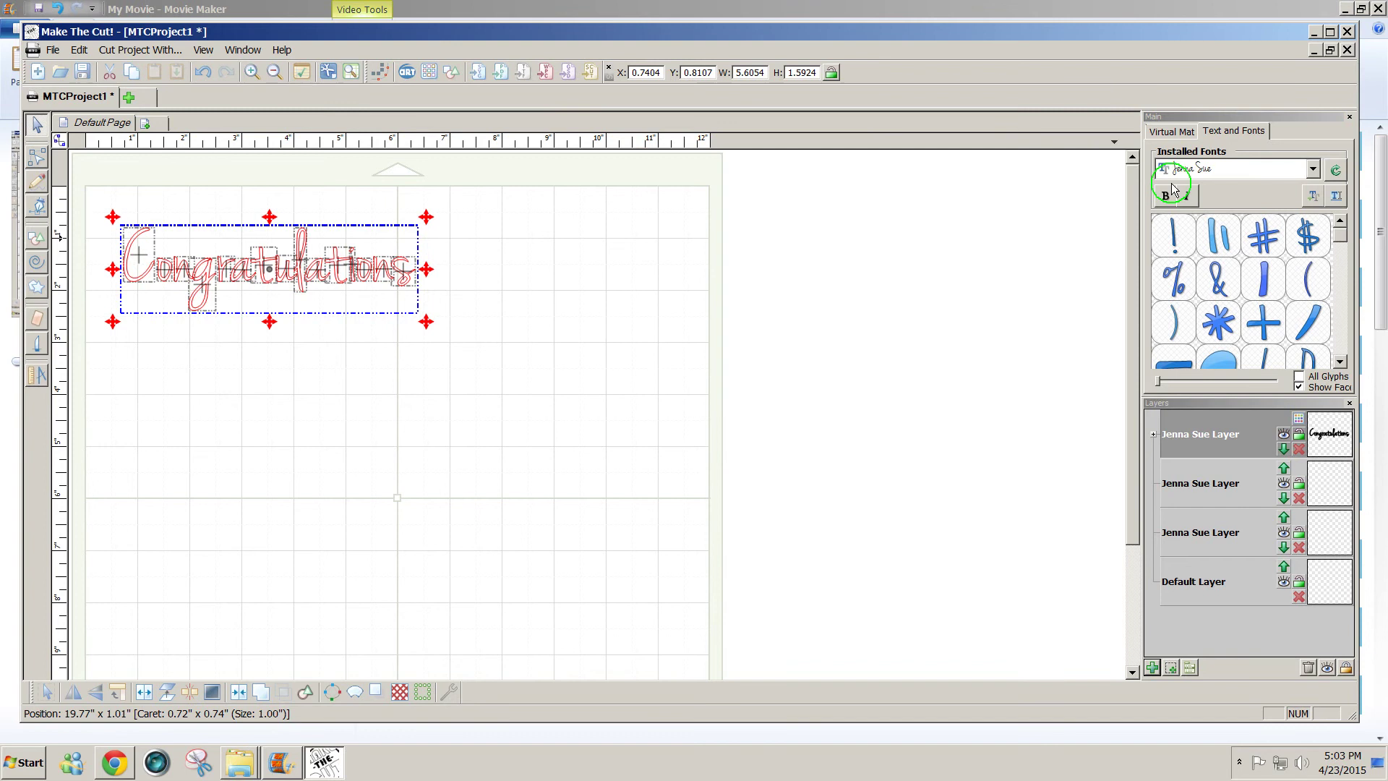
Step: Preview the Congratulations text in Fill/Outline display, and return it to Outline
{"action": "left_click", "coordinate": [1171, 131]}
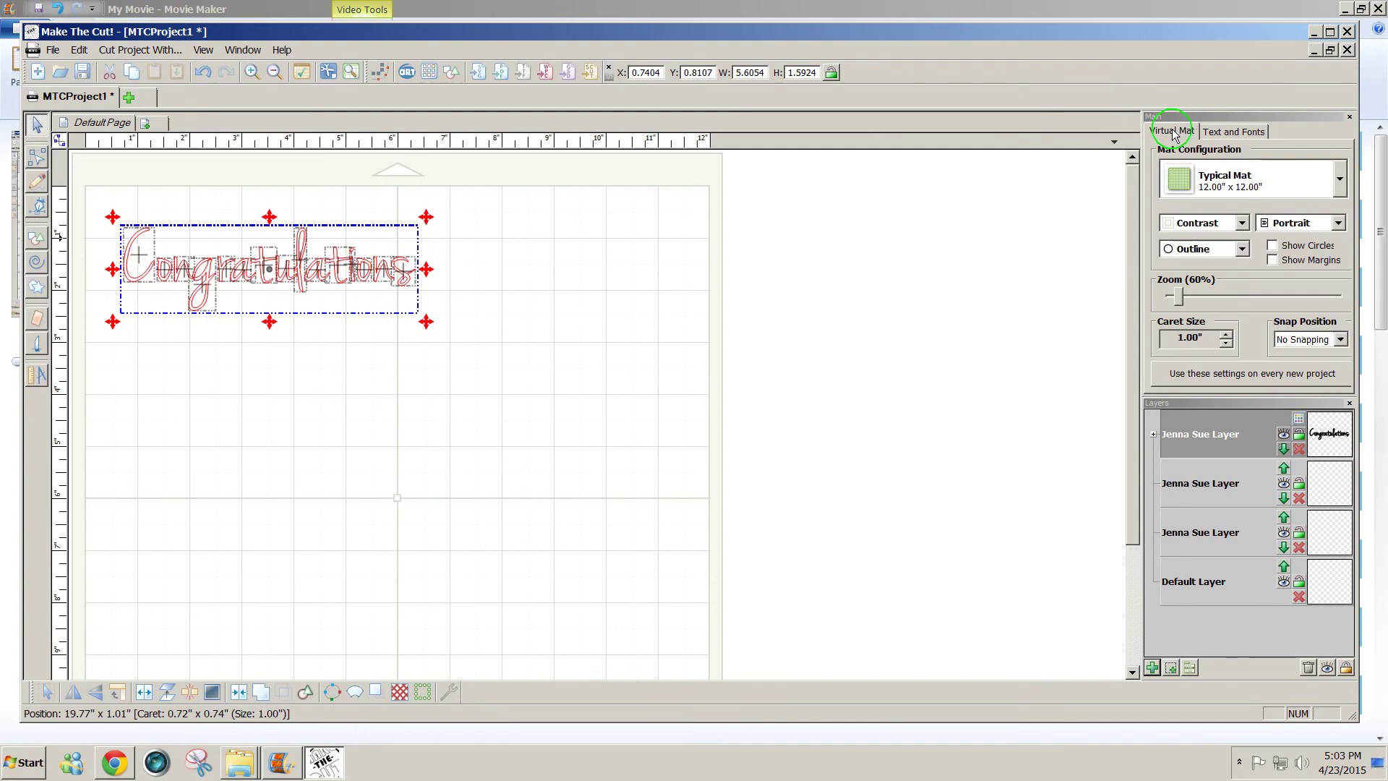
{"action": "left_click", "coordinate": [1203, 253]}
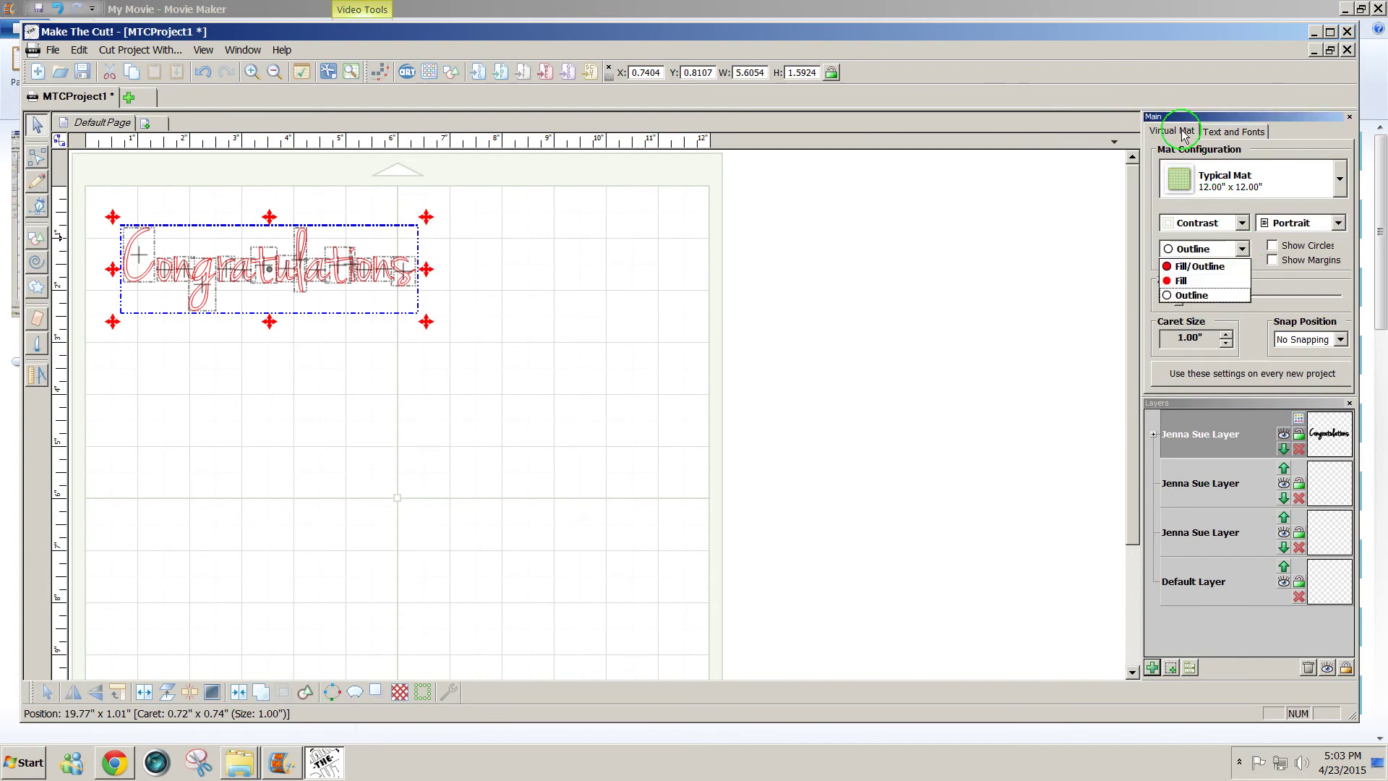
{"action": "left_click", "coordinate": [1180, 271]}
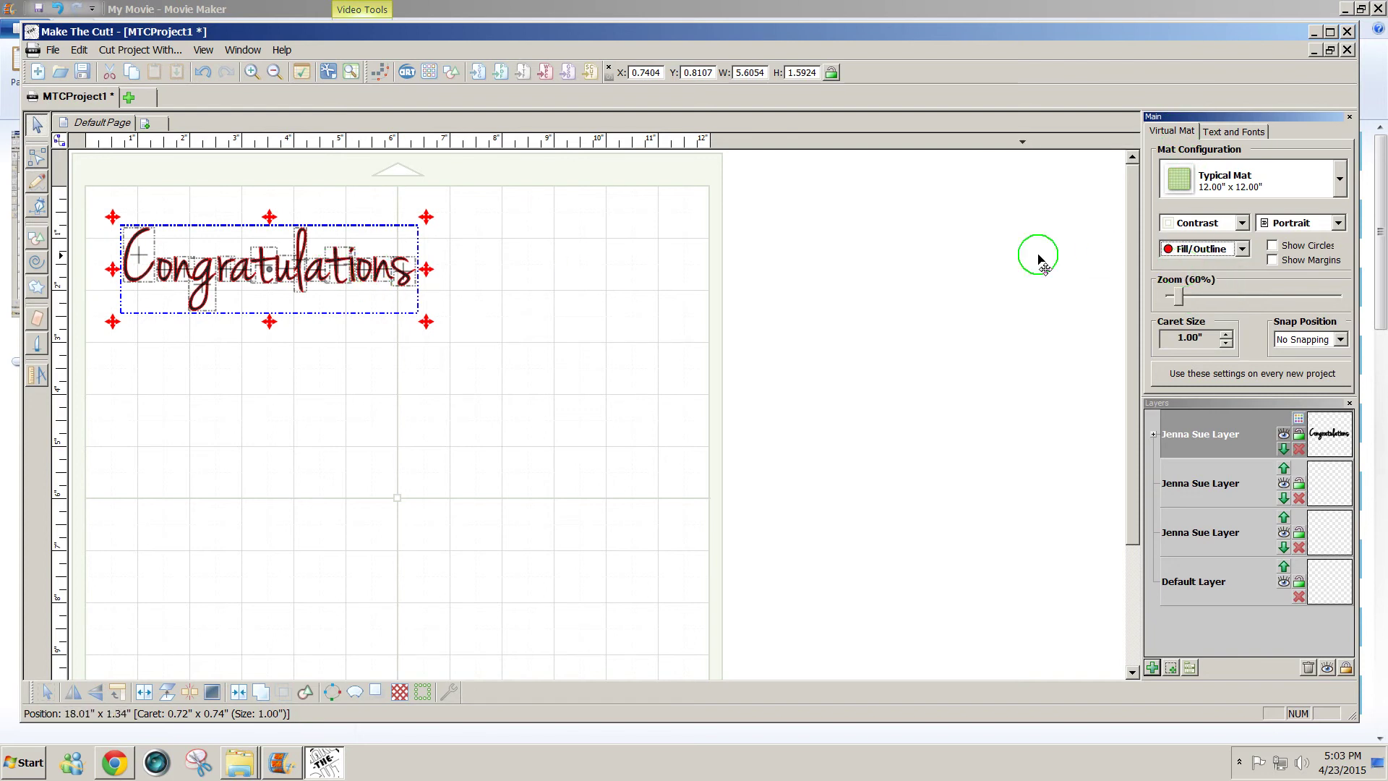
{"action": "left_click", "coordinate": [1242, 249]}
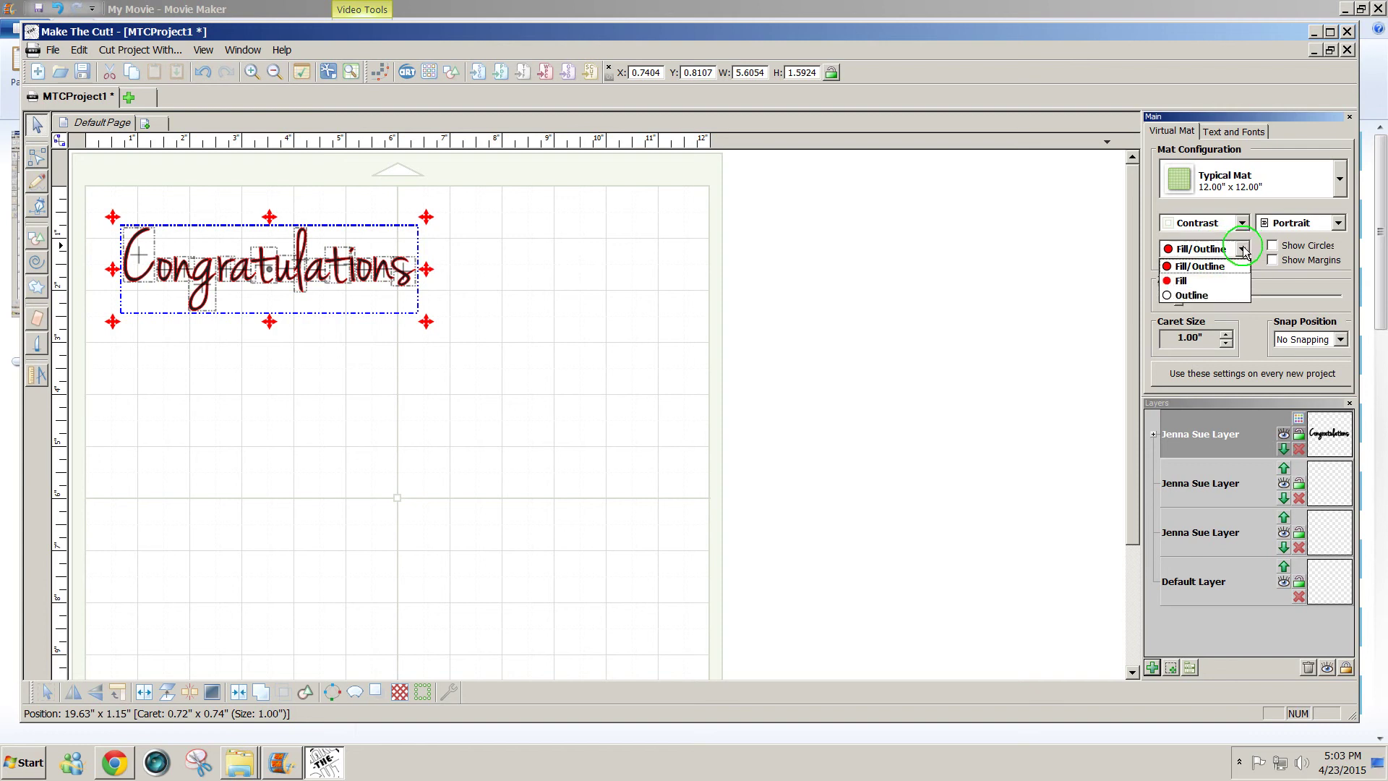
{"action": "left_click", "coordinate": [1191, 295]}
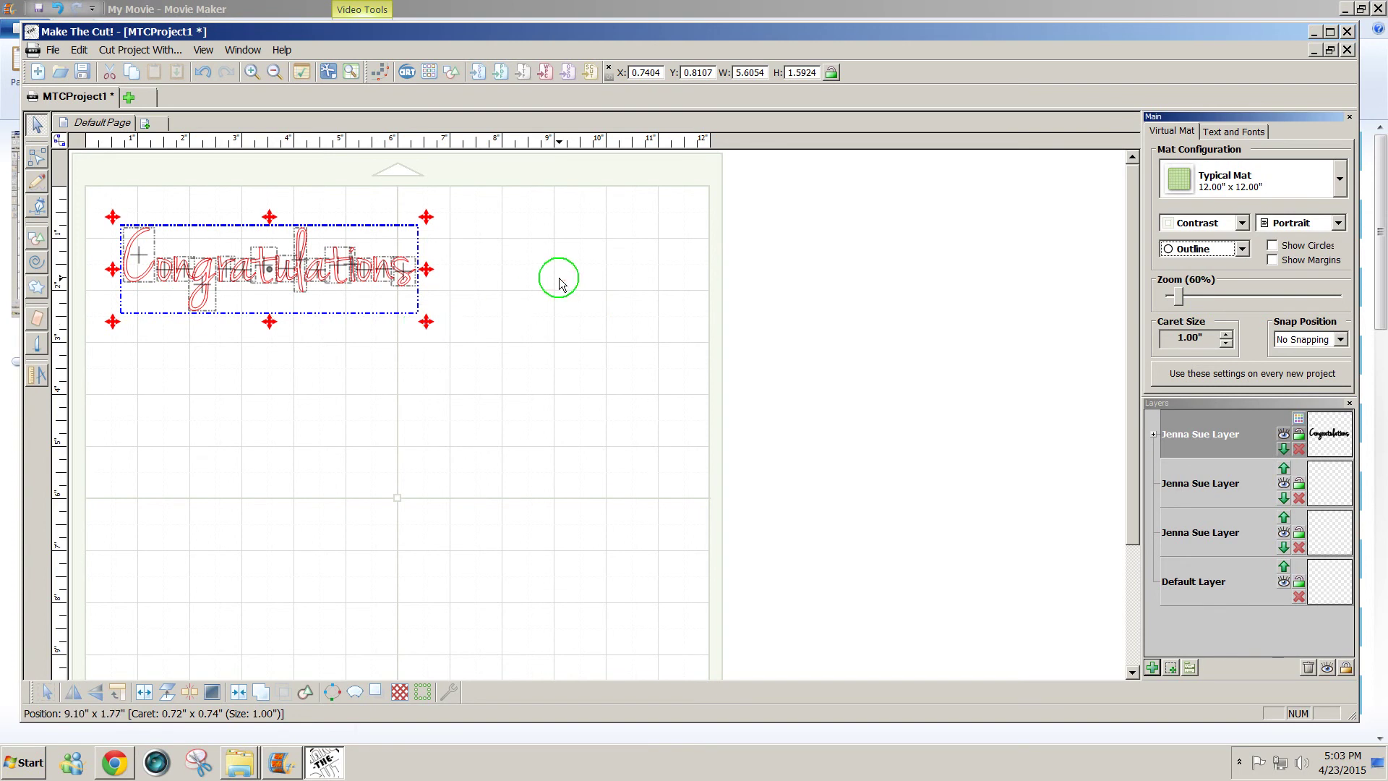
Step: Examine the outlines around the letter g up close, checking them in Fill/Outline display before returning to Outline
{"action": "left_click", "coordinate": [36, 129]}
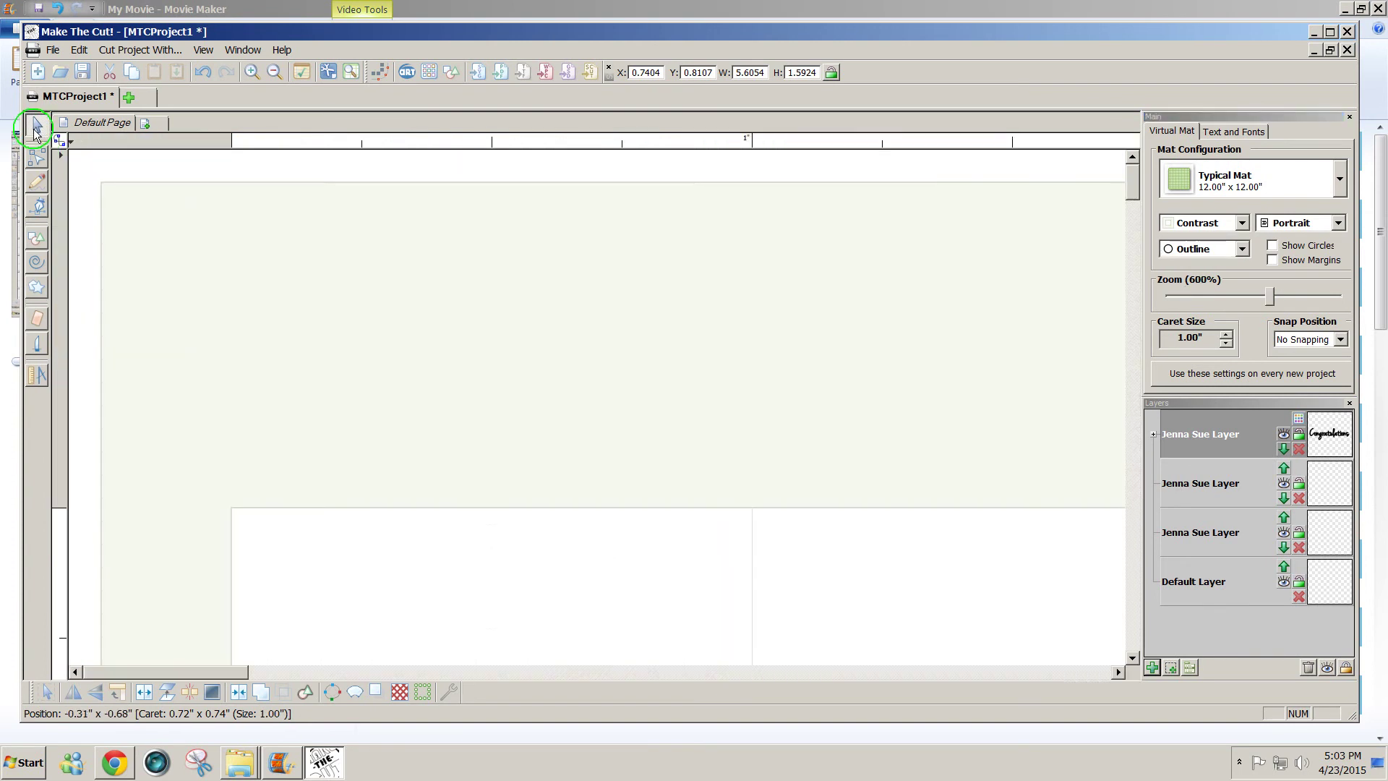
{"action": "scroll", "coordinate": [611, 350], "scroll_direction": "up", "scroll_amount": 5}
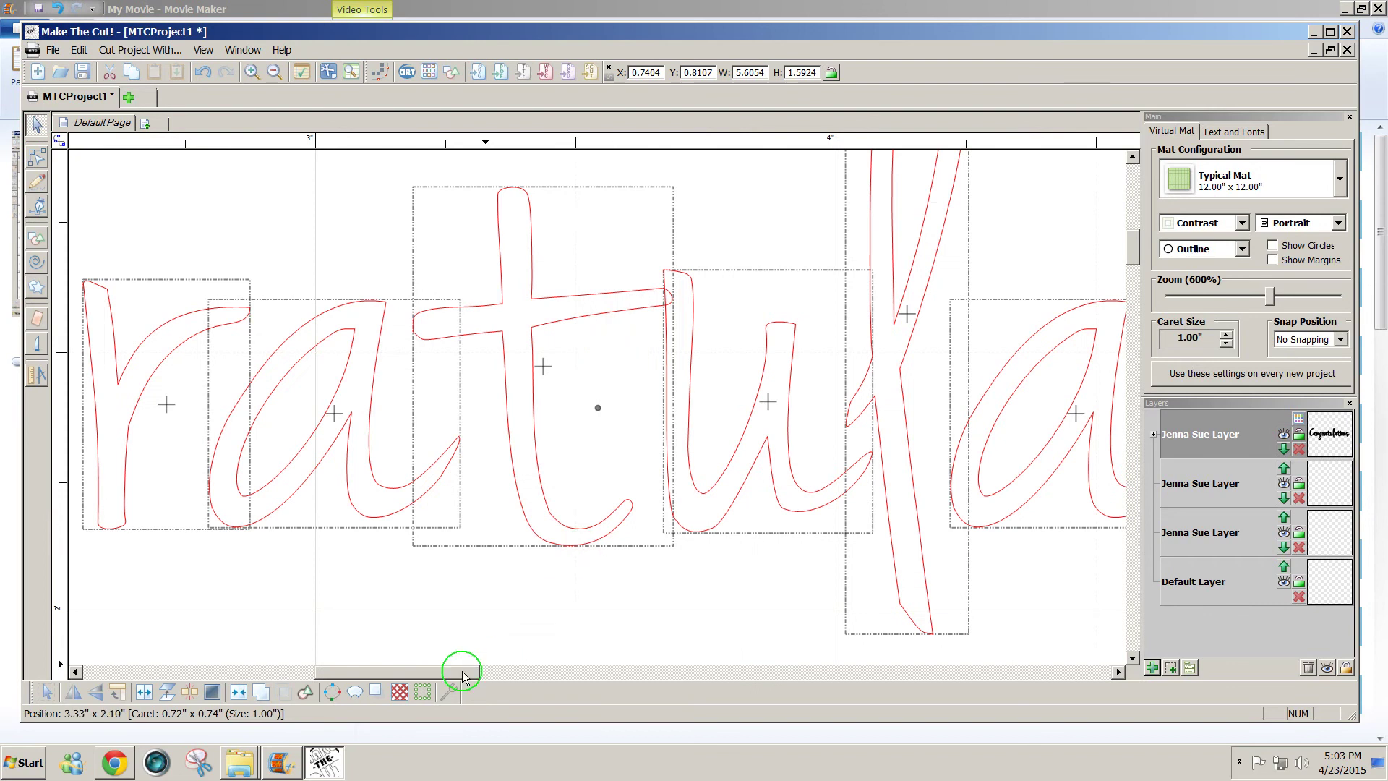
{"action": "left_click_drag", "start_coordinate": [462, 673], "coordinate": [377, 668]}
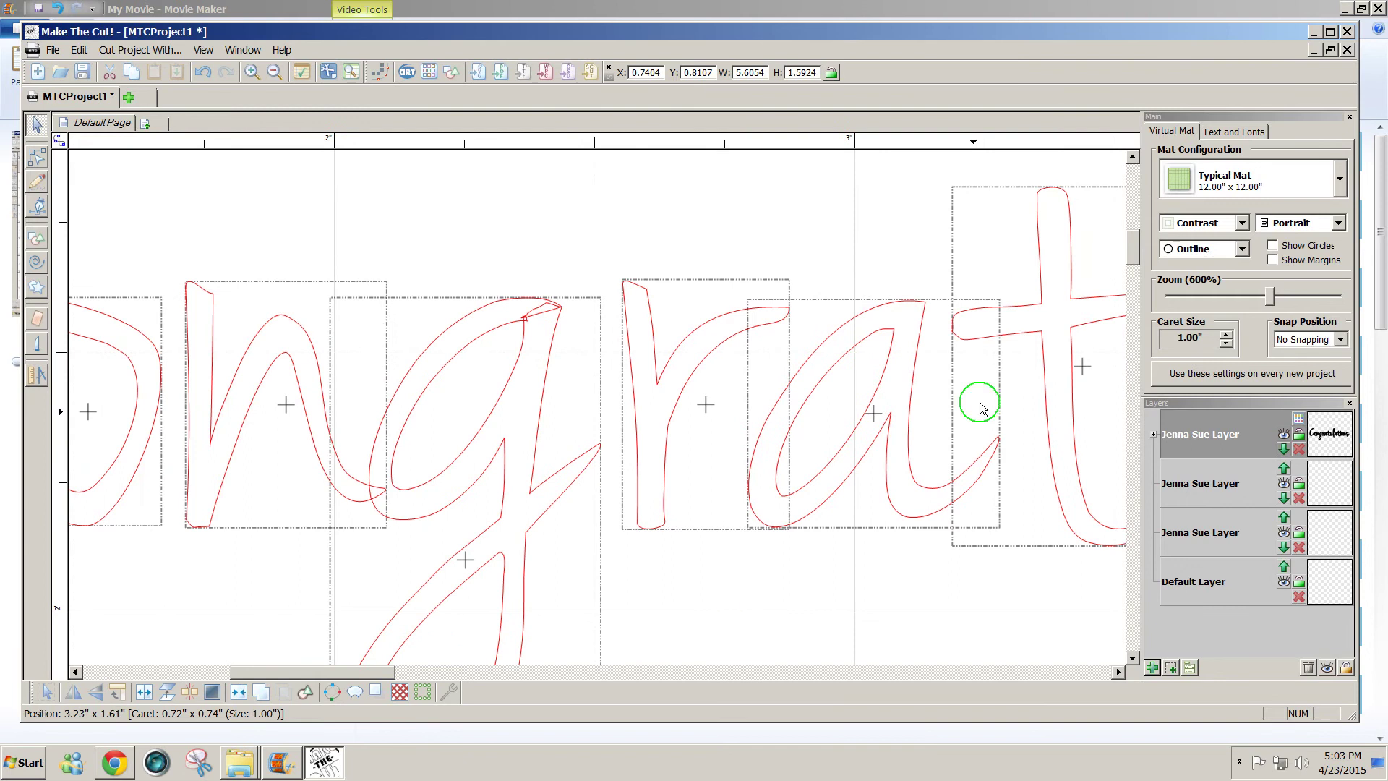
{"action": "scroll", "coordinate": [1127, 258], "scroll_direction": "down", "scroll_amount": 3}
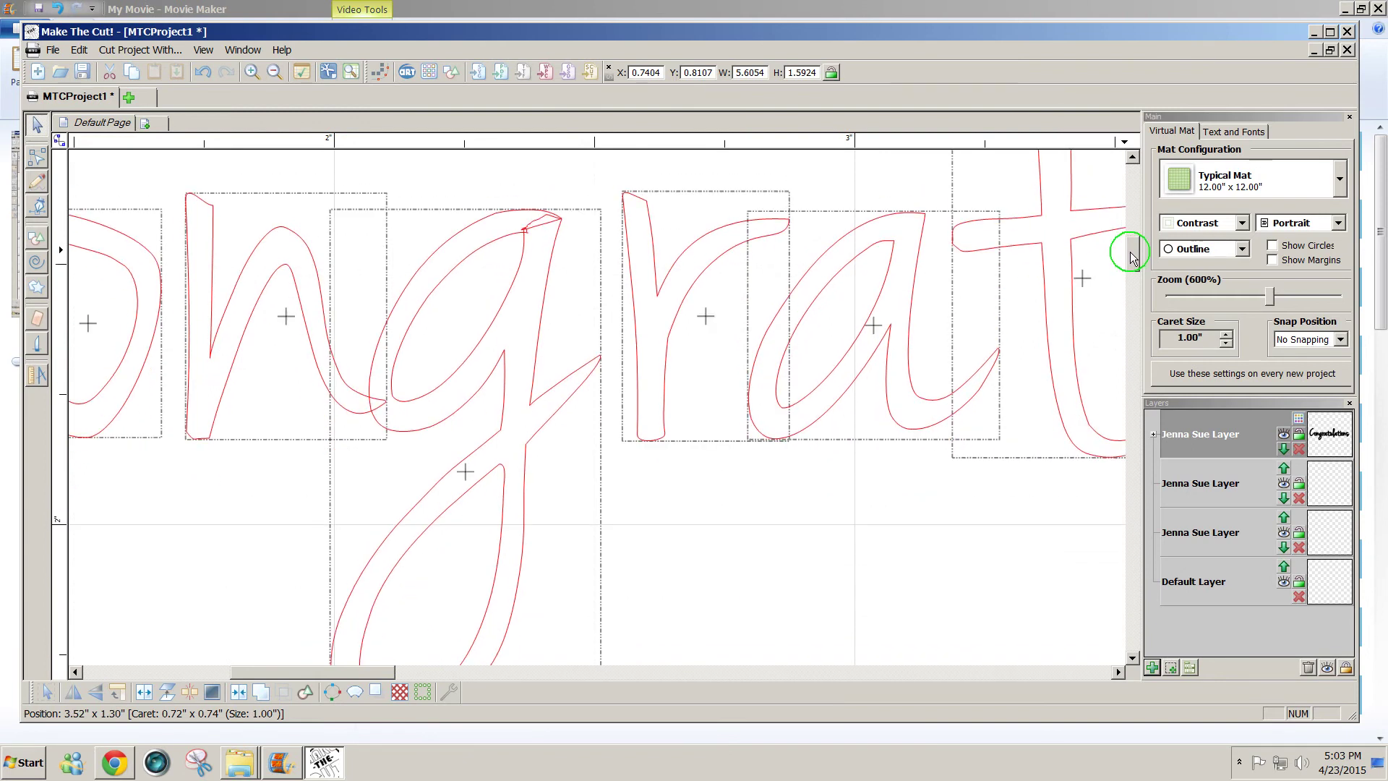
{"action": "left_click", "coordinate": [1244, 250]}
{"action": "left_click", "coordinate": [1221, 271]}
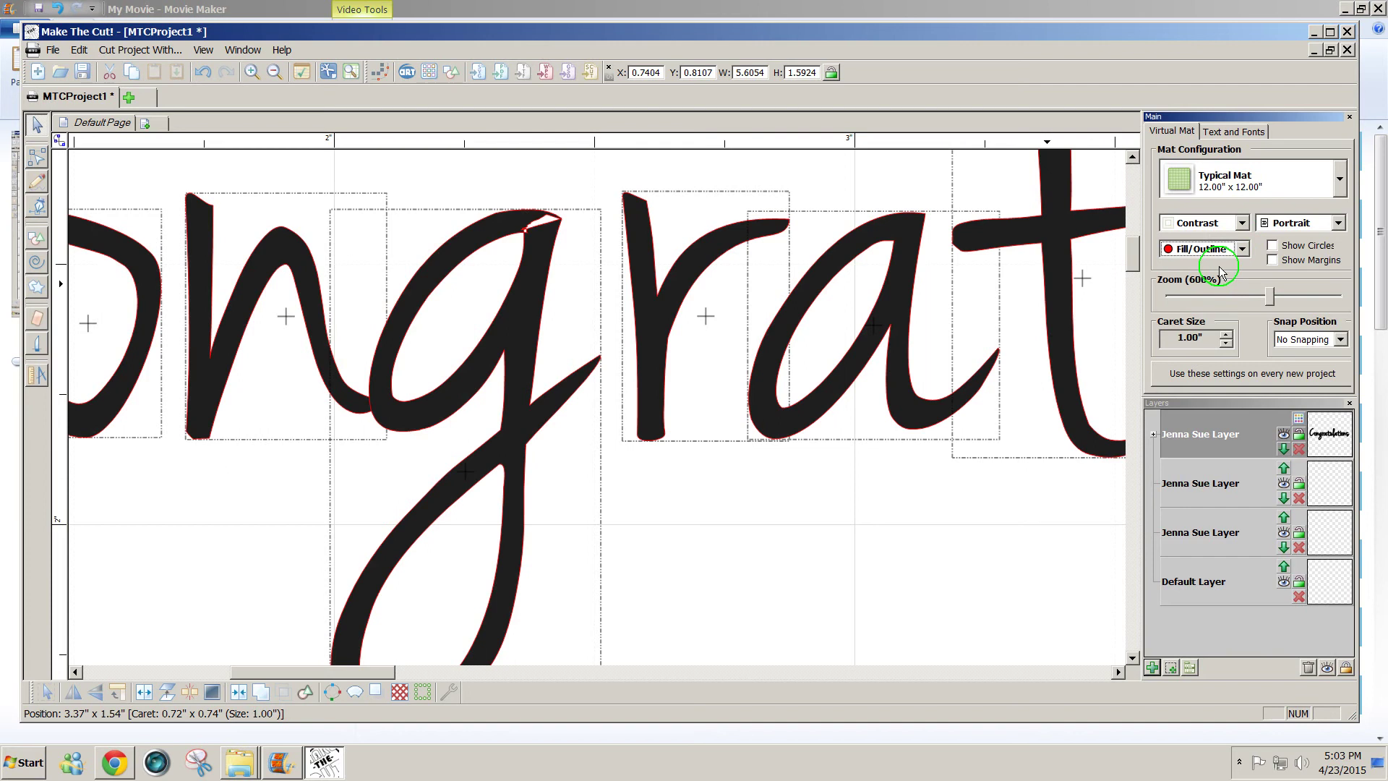
{"action": "left_click", "coordinate": [1222, 250]}
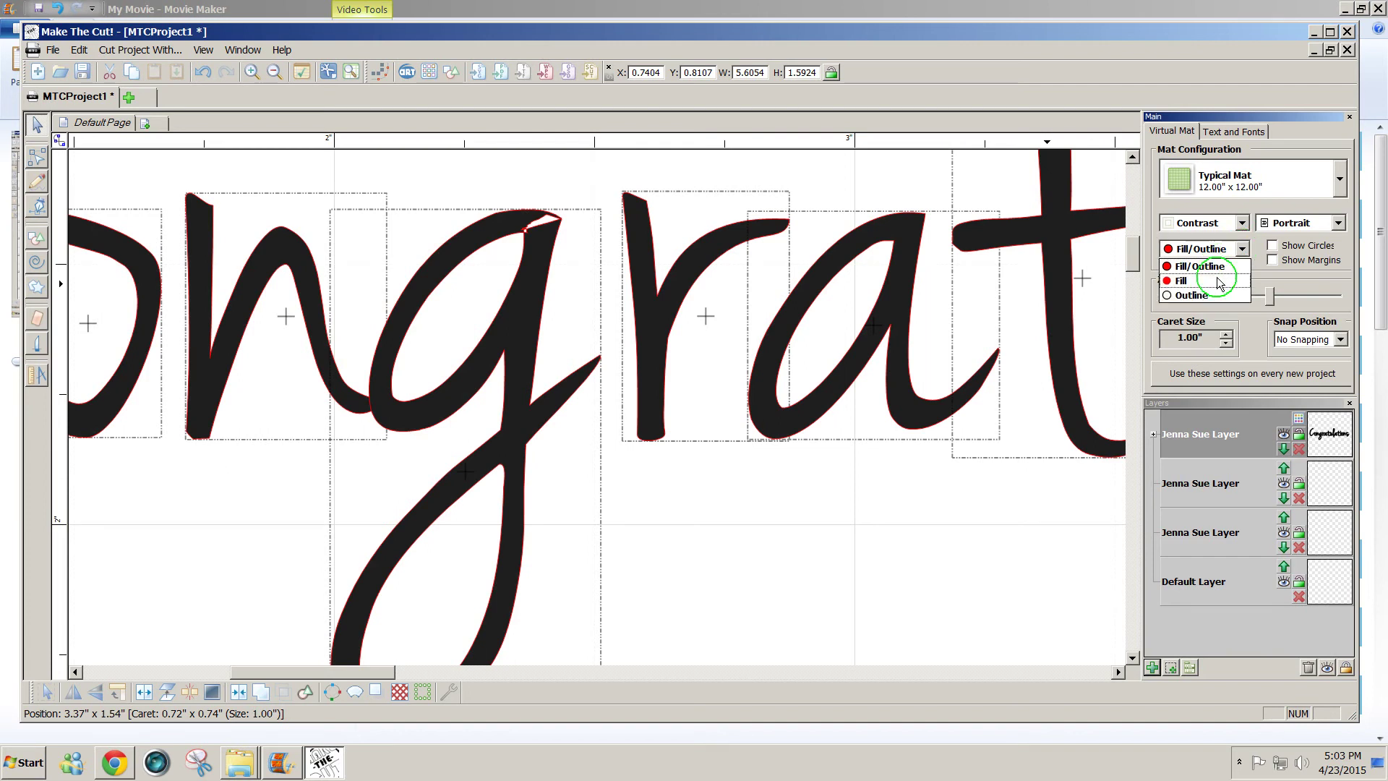
{"action": "left_click", "coordinate": [1209, 294]}
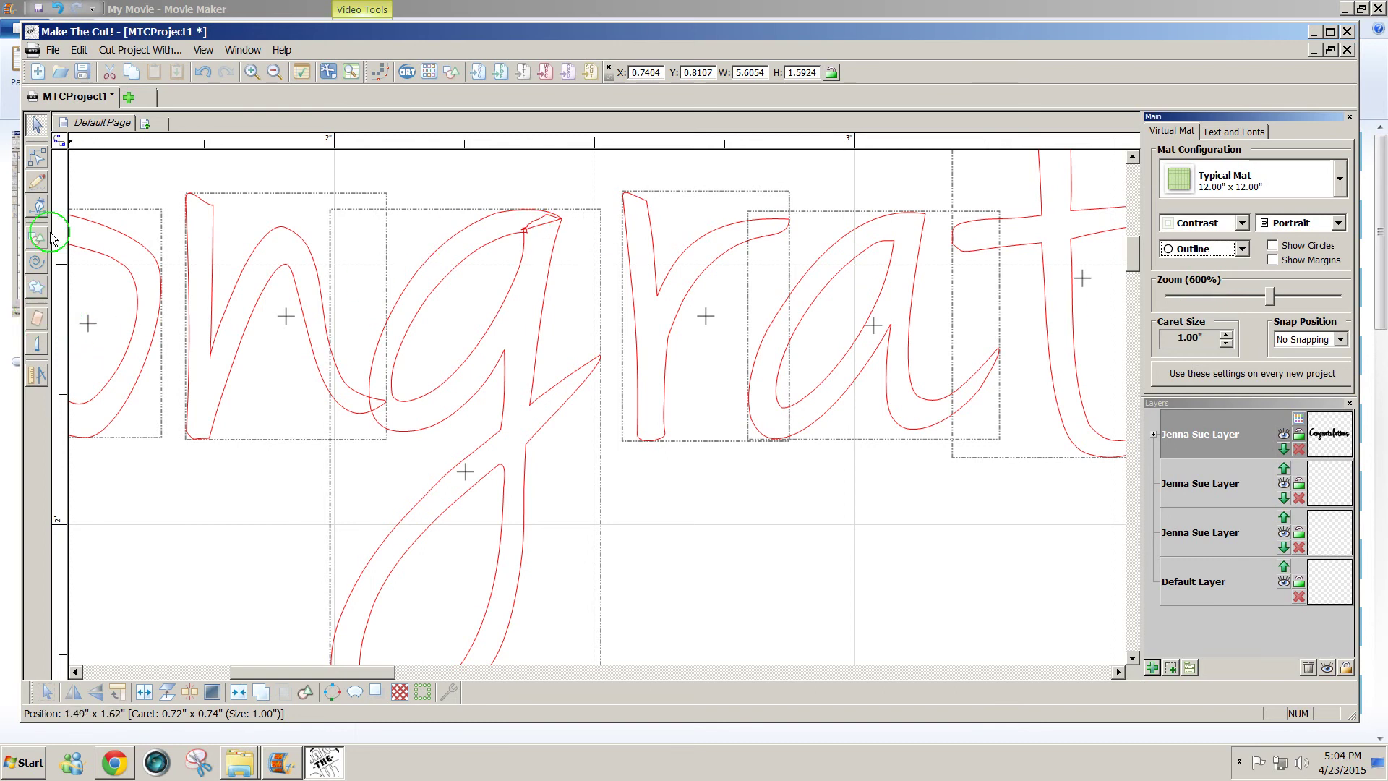
Step: Hide the drawing tools and show them again
{"action": "left_click", "coordinate": [36, 137]}
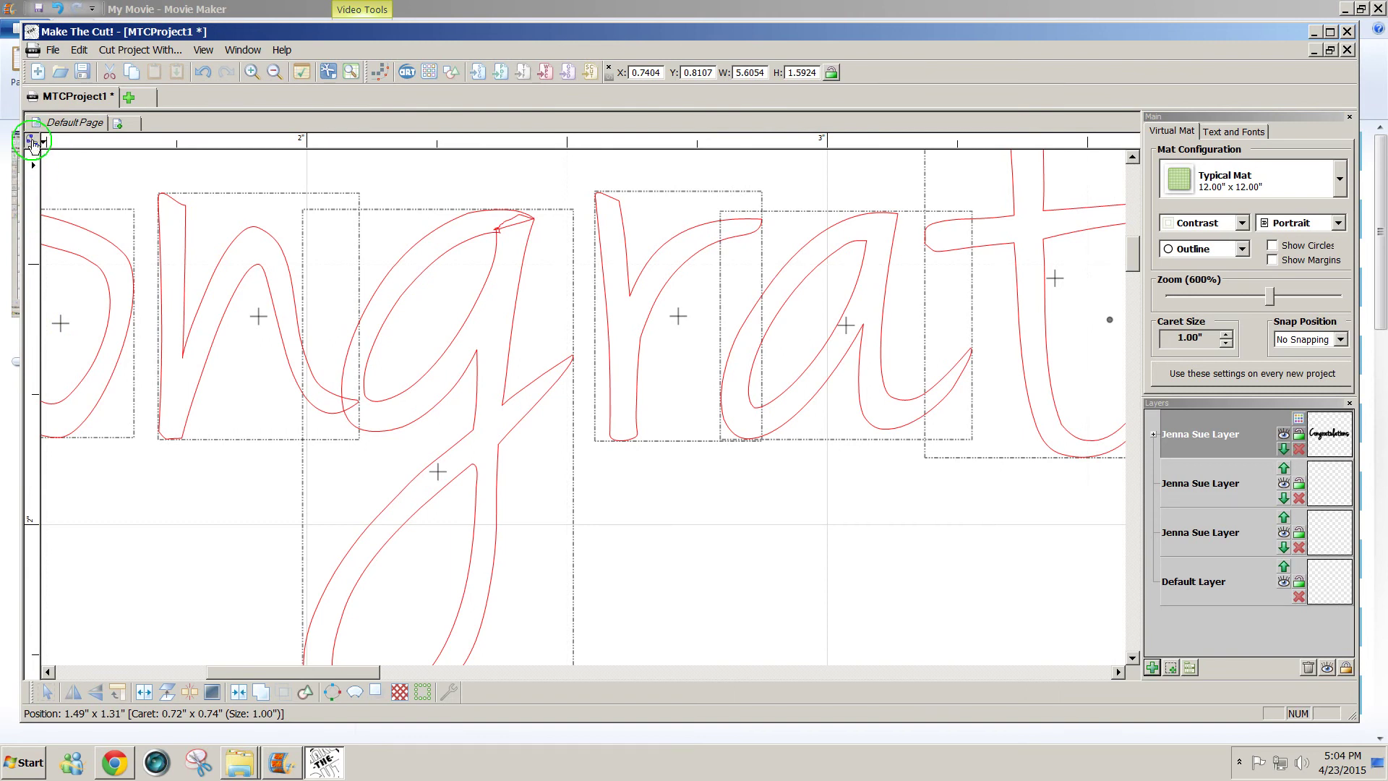
{"action": "left_click", "coordinate": [32, 142]}
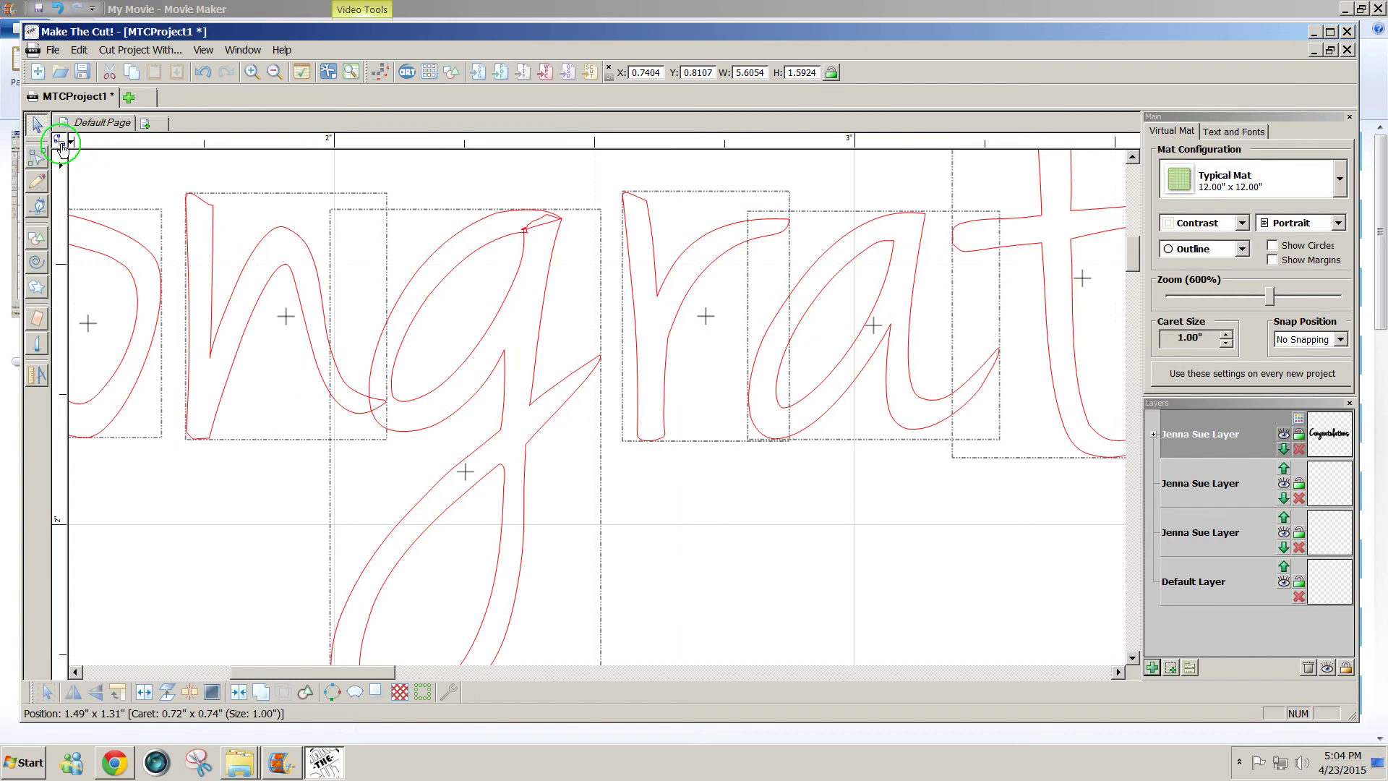
Step: Fill the small gap at the upper join of the g using the Inverse Eraser with a size of .1 mm
{"action": "left_click", "coordinate": [36, 322]}
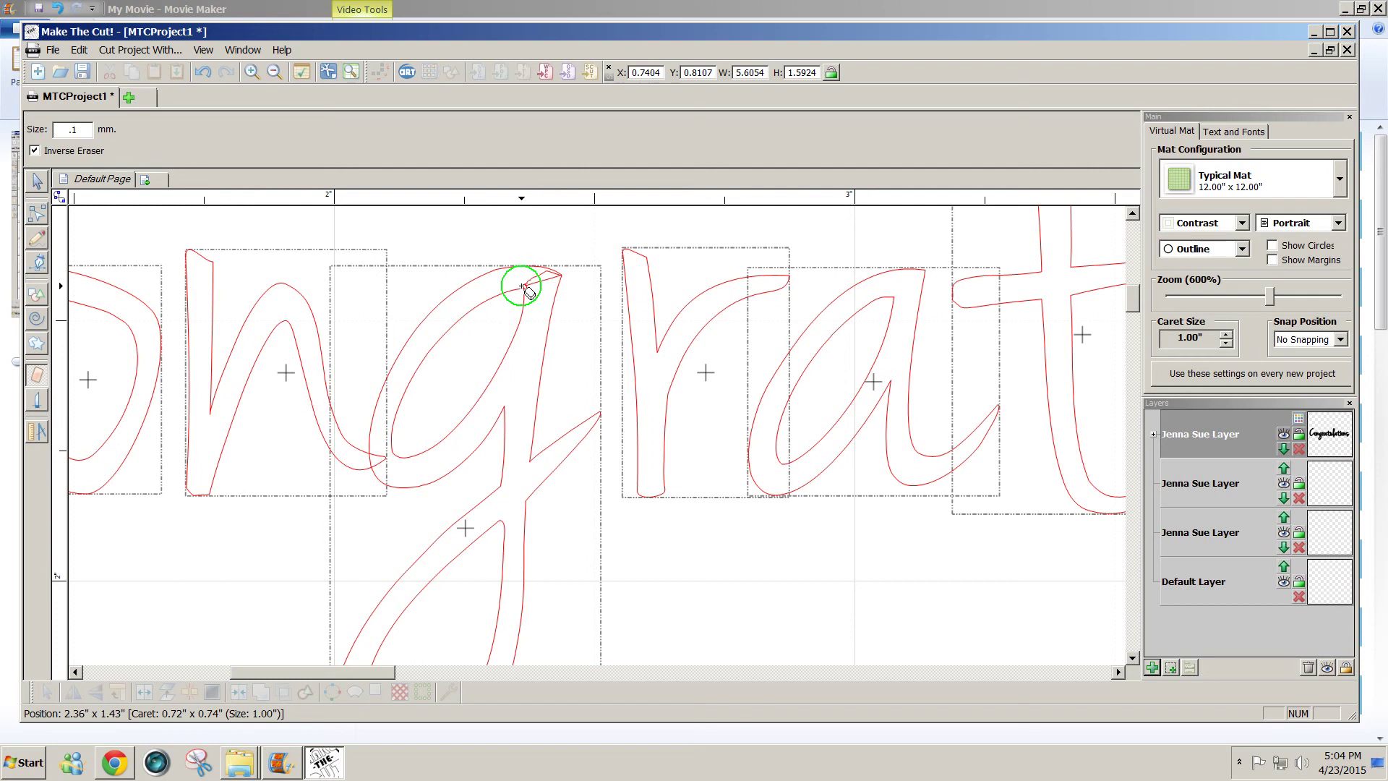
{"action": "mouse_move", "coordinate": [523, 286]}
{"action": "left_mouse_down"}
{"action": "mouse_move", "coordinate": [559, 272]}
{"action": "mouse_move", "coordinate": [531, 294]}
{"action": "left_mouse_up"}
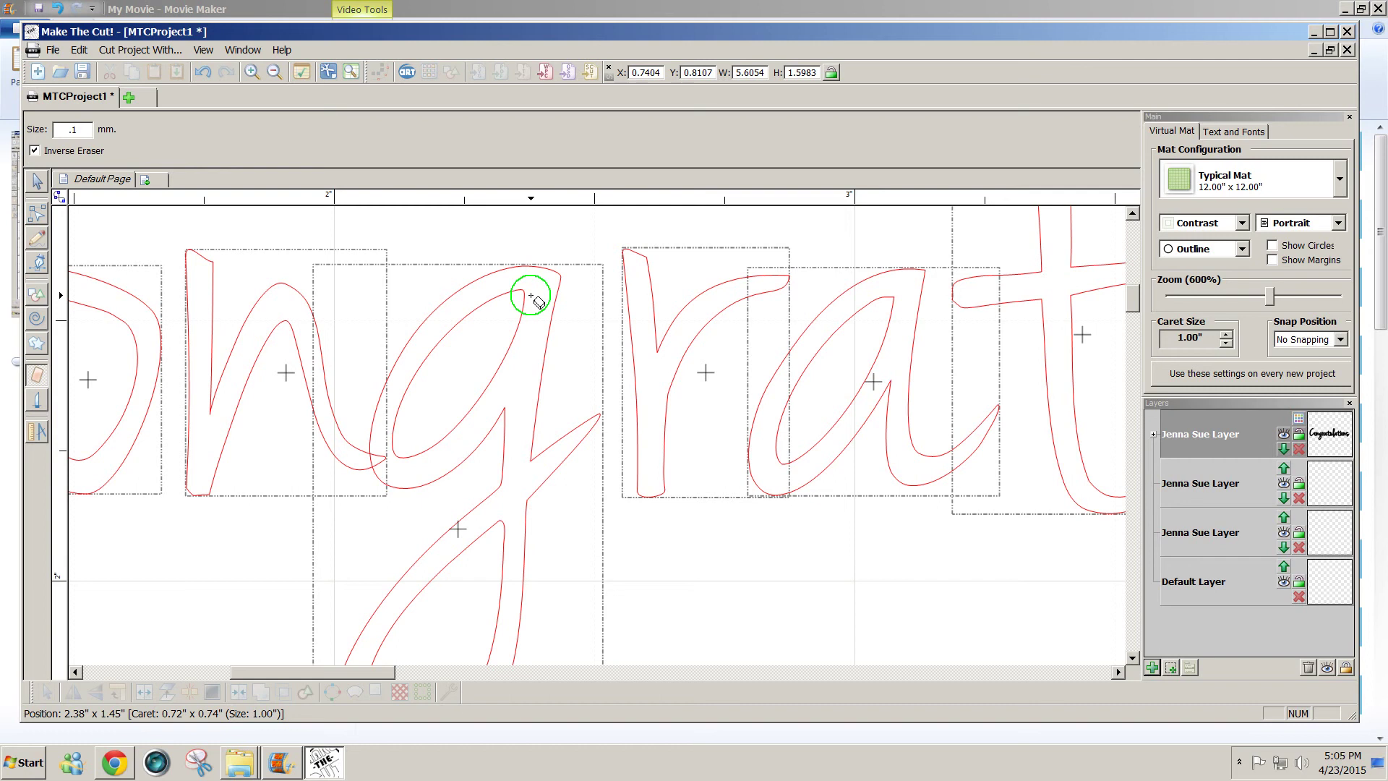
{"action": "left_click_drag", "start_coordinate": [531, 296], "coordinate": [584, 297]}
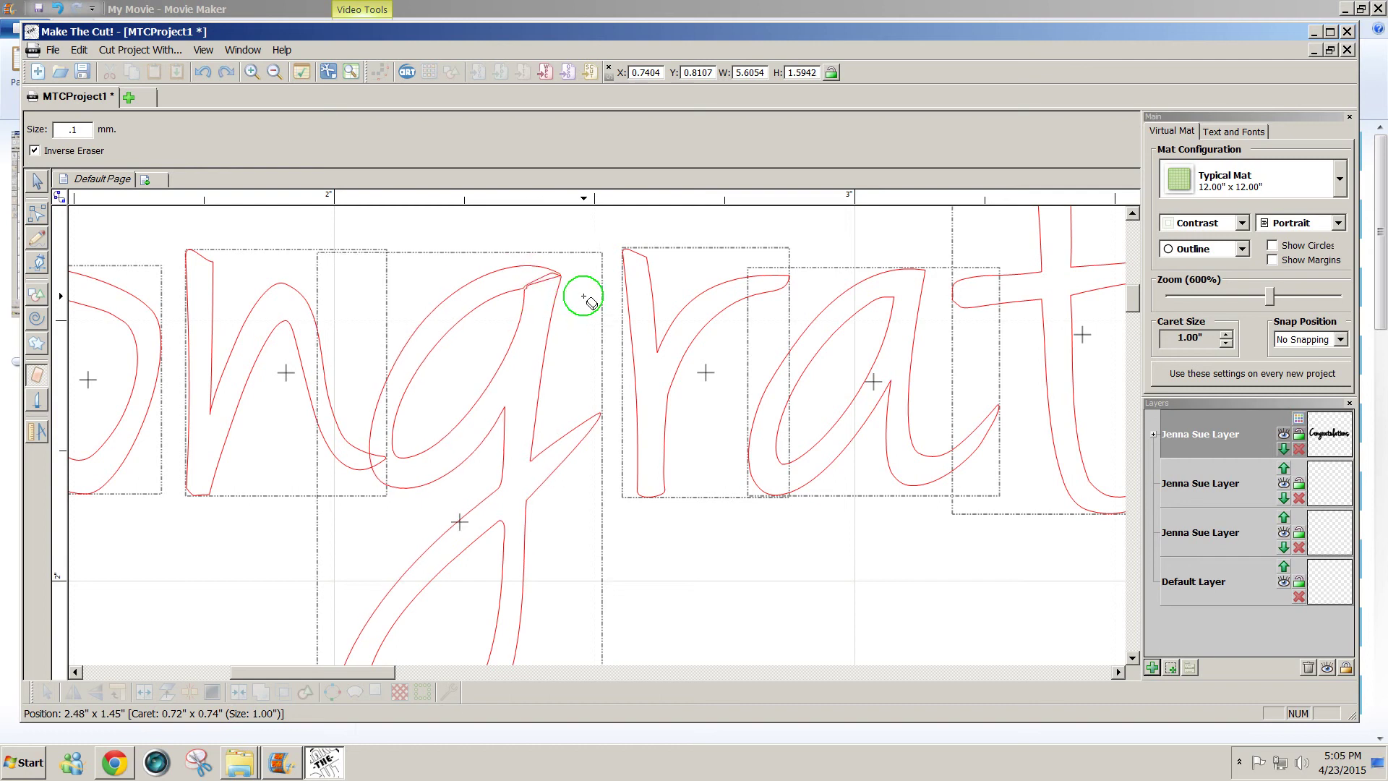
{"action": "left_click", "coordinate": [583, 297]}
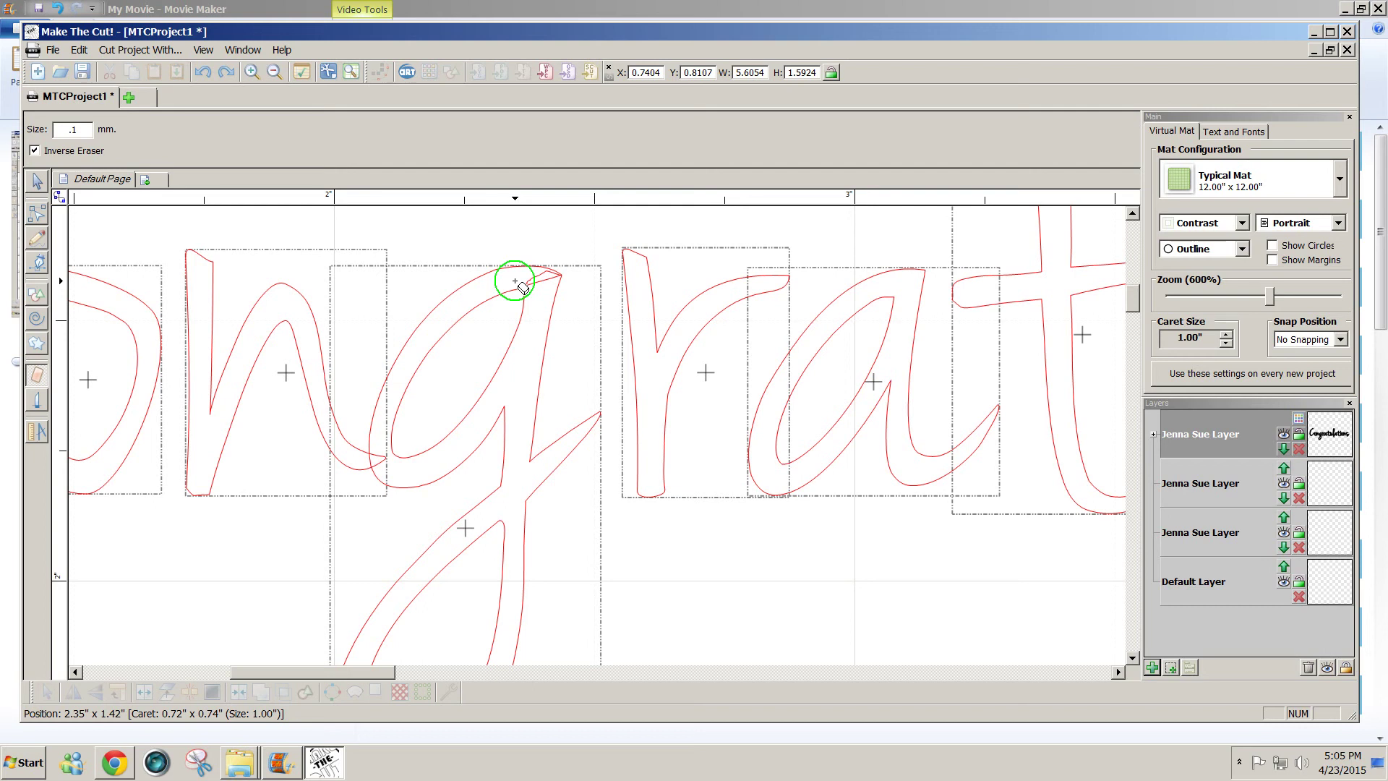
{"action": "left_click_drag", "start_coordinate": [515, 281], "coordinate": [538, 297]}
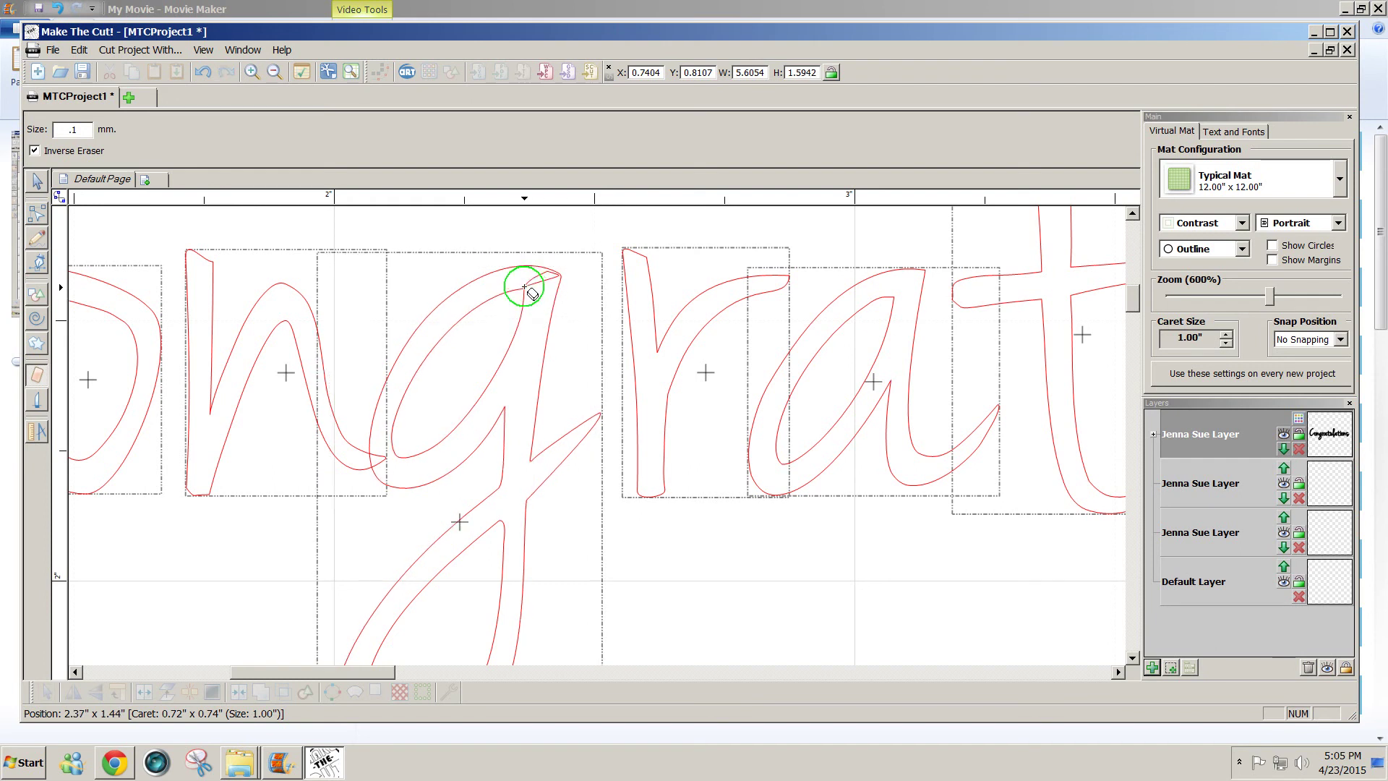
{"action": "left_click_drag", "start_coordinate": [528, 284], "coordinate": [557, 276]}
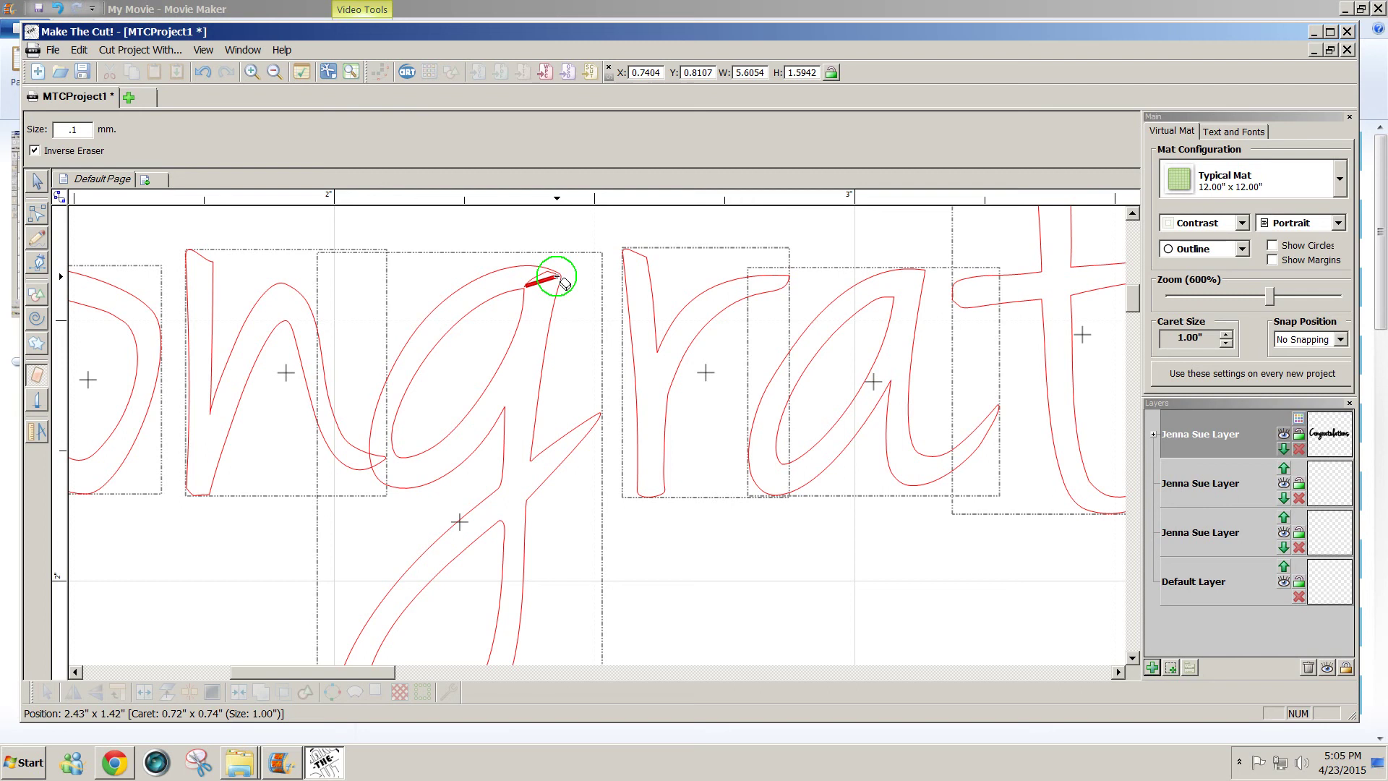
{"action": "left_click_drag", "start_coordinate": [556, 276], "coordinate": [557, 277]}
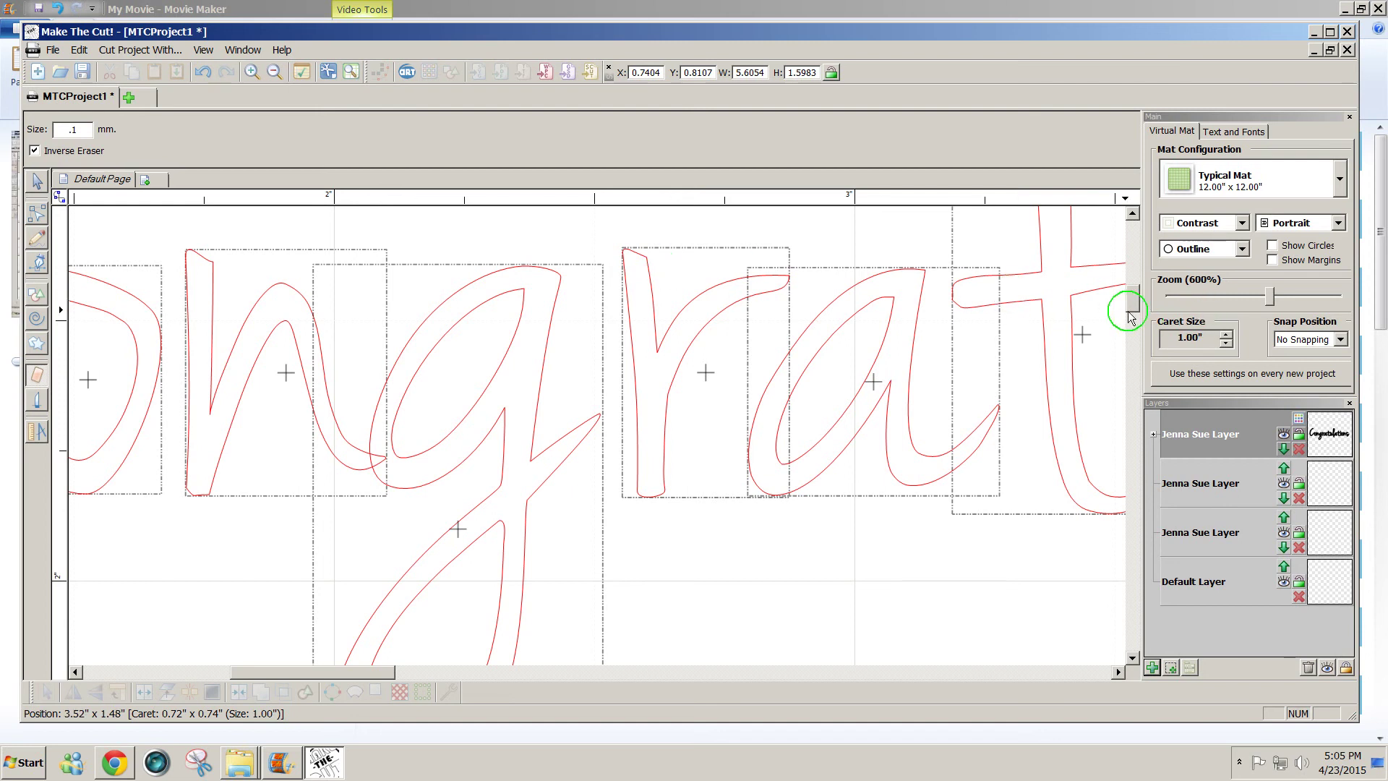
Step: Set the mat's display to Fill/Outline and view the whole word at 100% zoom
{"action": "scroll", "coordinate": [1135, 304], "scroll_direction": "up", "scroll_amount": 1}
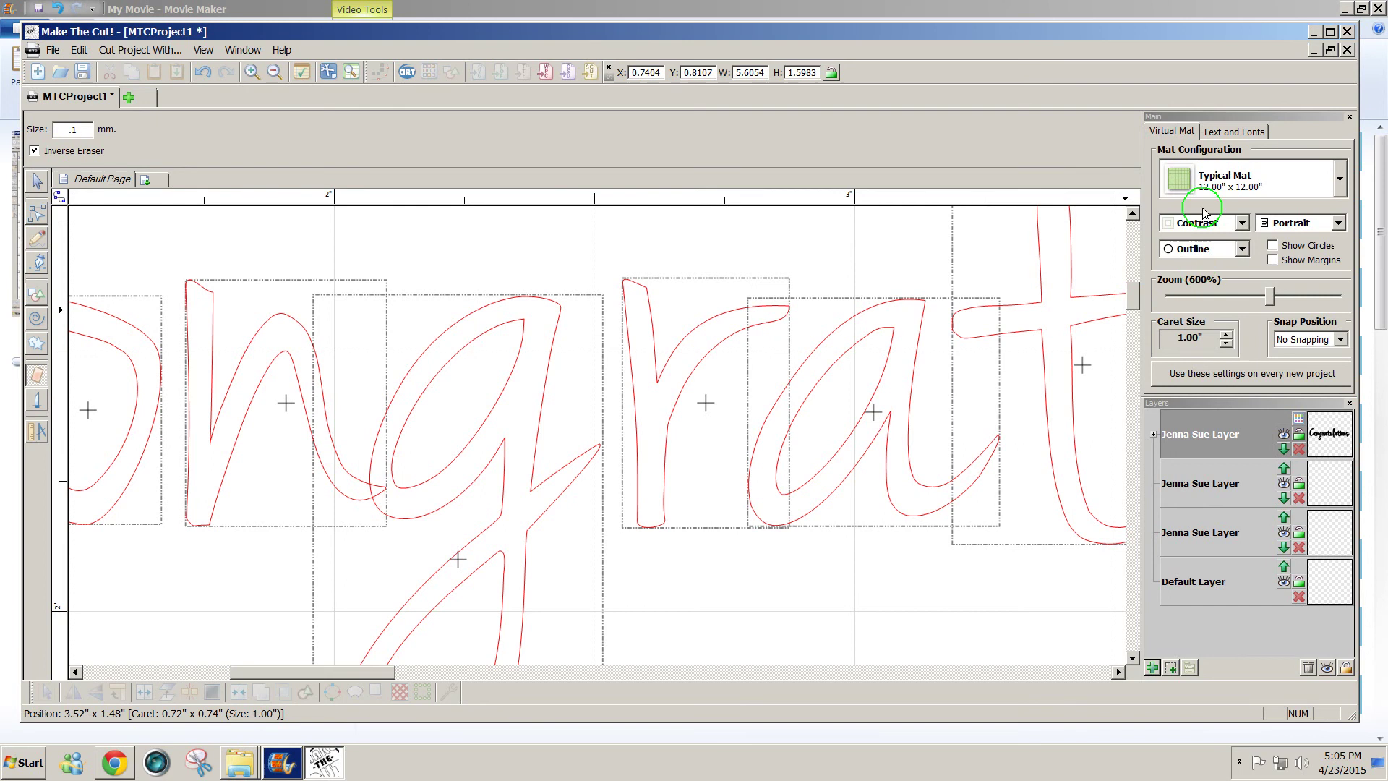
{"action": "left_click", "coordinate": [1241, 249]}
{"action": "left_click", "coordinate": [1199, 263]}
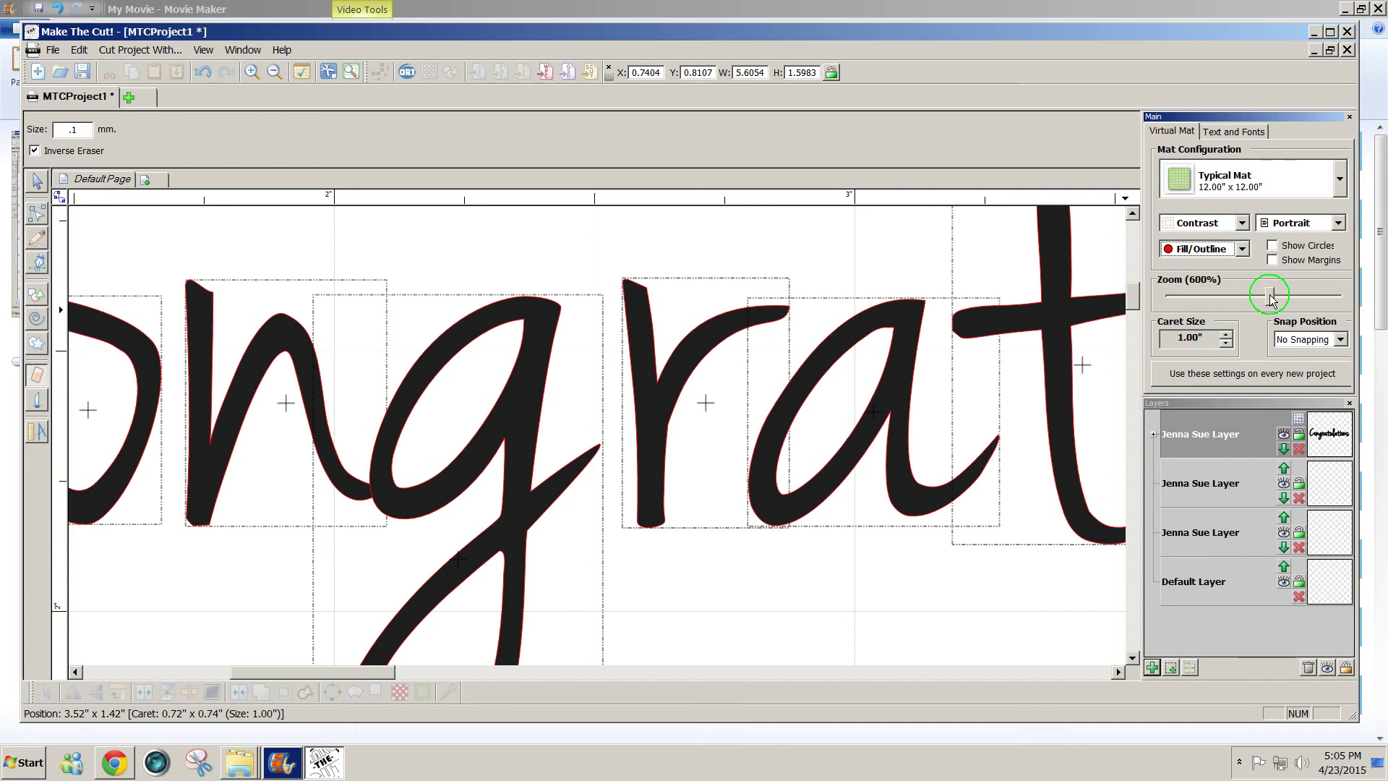
{"action": "left_click_drag", "start_coordinate": [1272, 299], "coordinate": [1229, 309]}
{"action": "left_click_drag", "start_coordinate": [1126, 341], "coordinate": [1135, 297]}
{"action": "left_click_drag", "start_coordinate": [1232, 302], "coordinate": [1185, 302]}
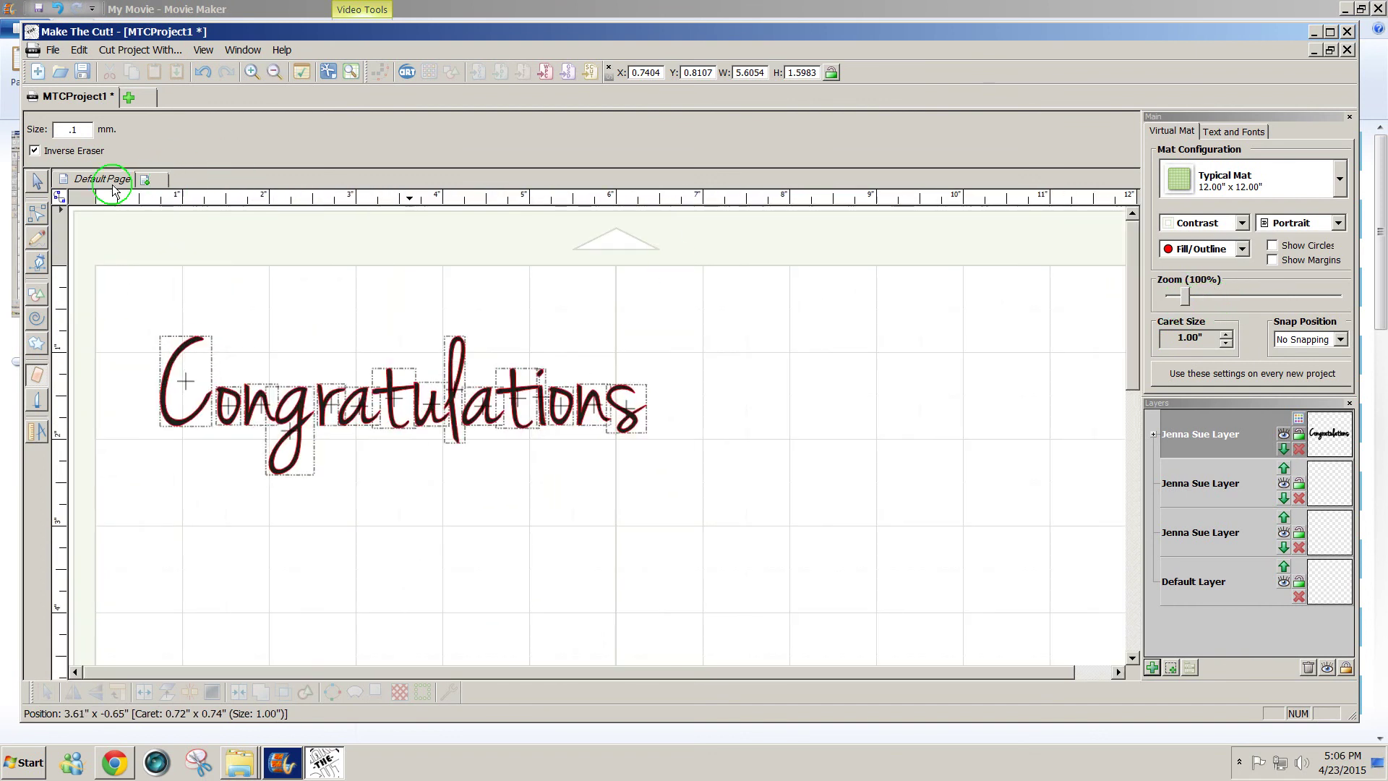
Step: Select the whole Congratulations word and squeeze it horizontally to about 4.83 inches wide
{"action": "left_click", "coordinate": [38, 180]}
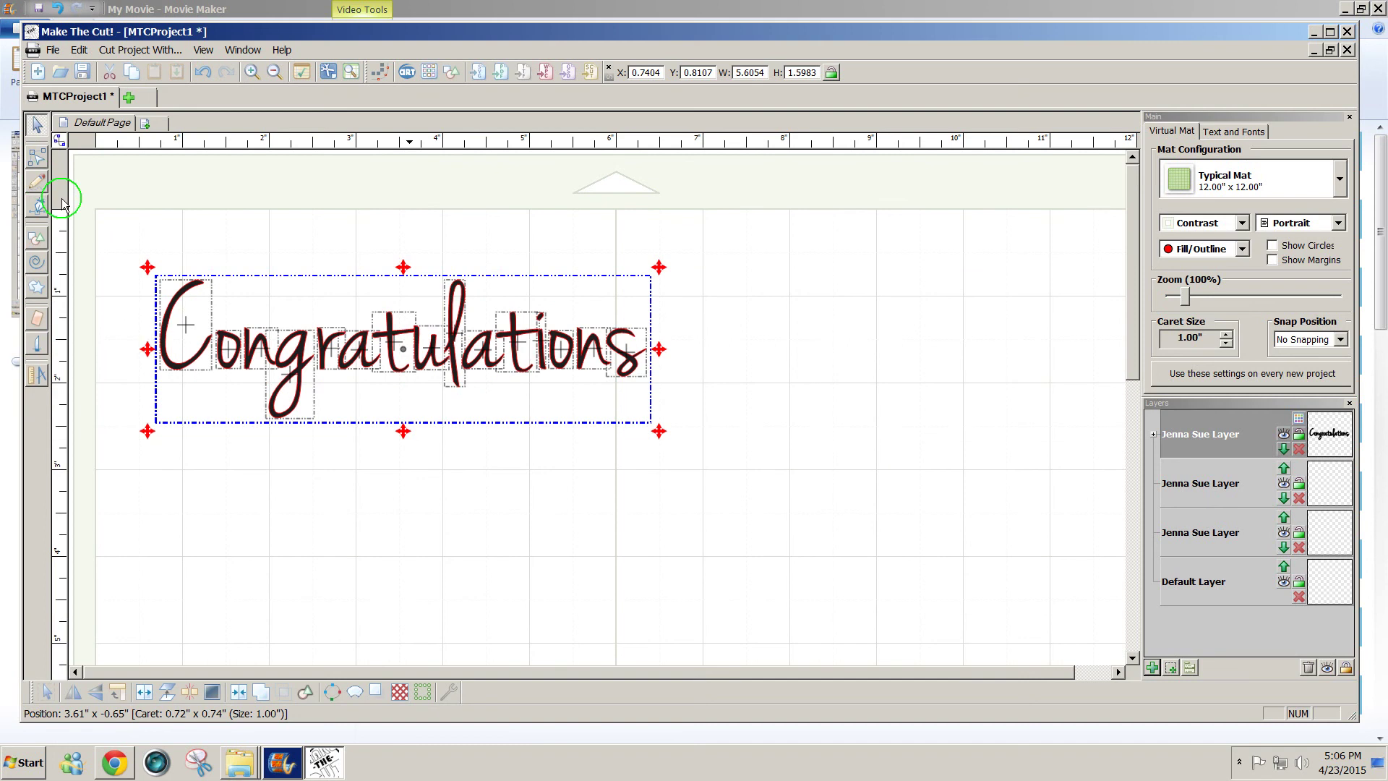
{"action": "left_click", "coordinate": [776, 420]}
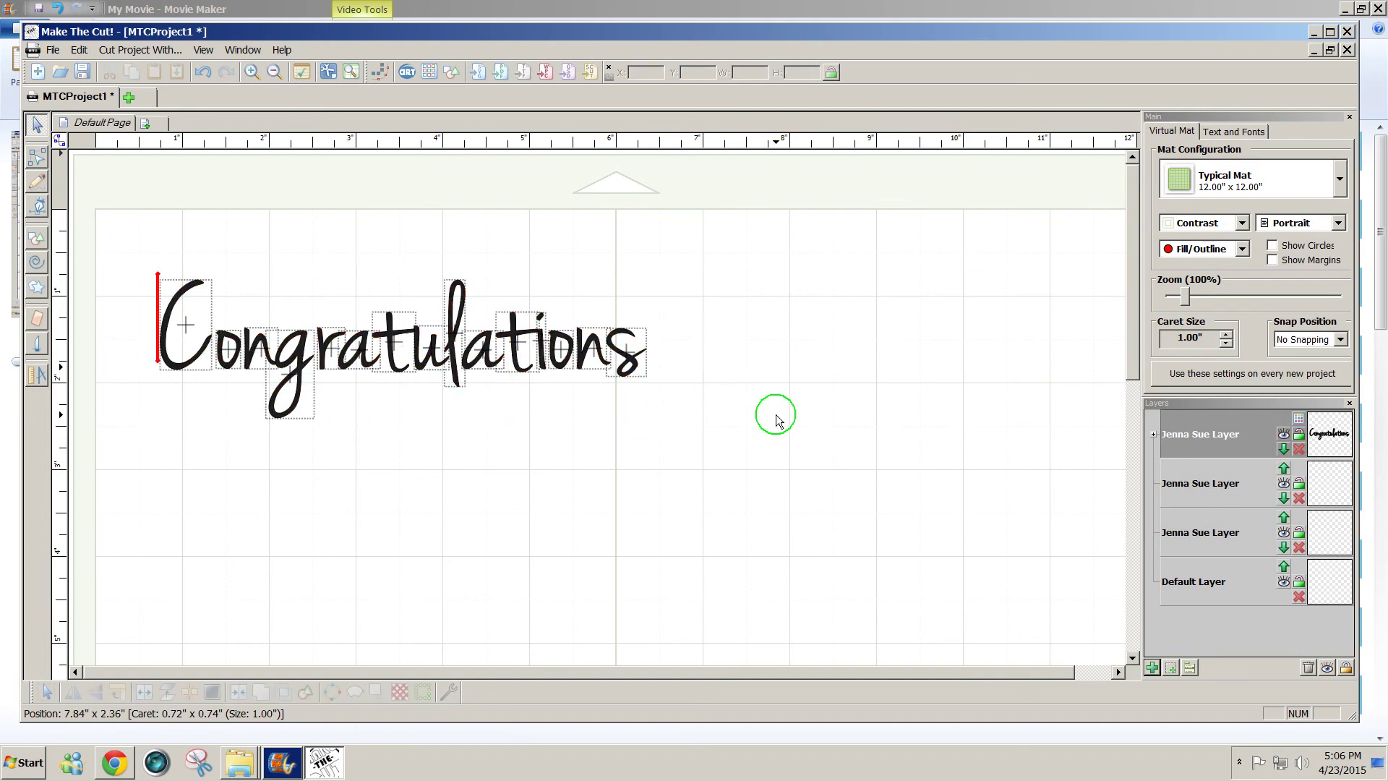
{"action": "left_click_drag", "start_coordinate": [768, 422], "coordinate": [135, 216]}
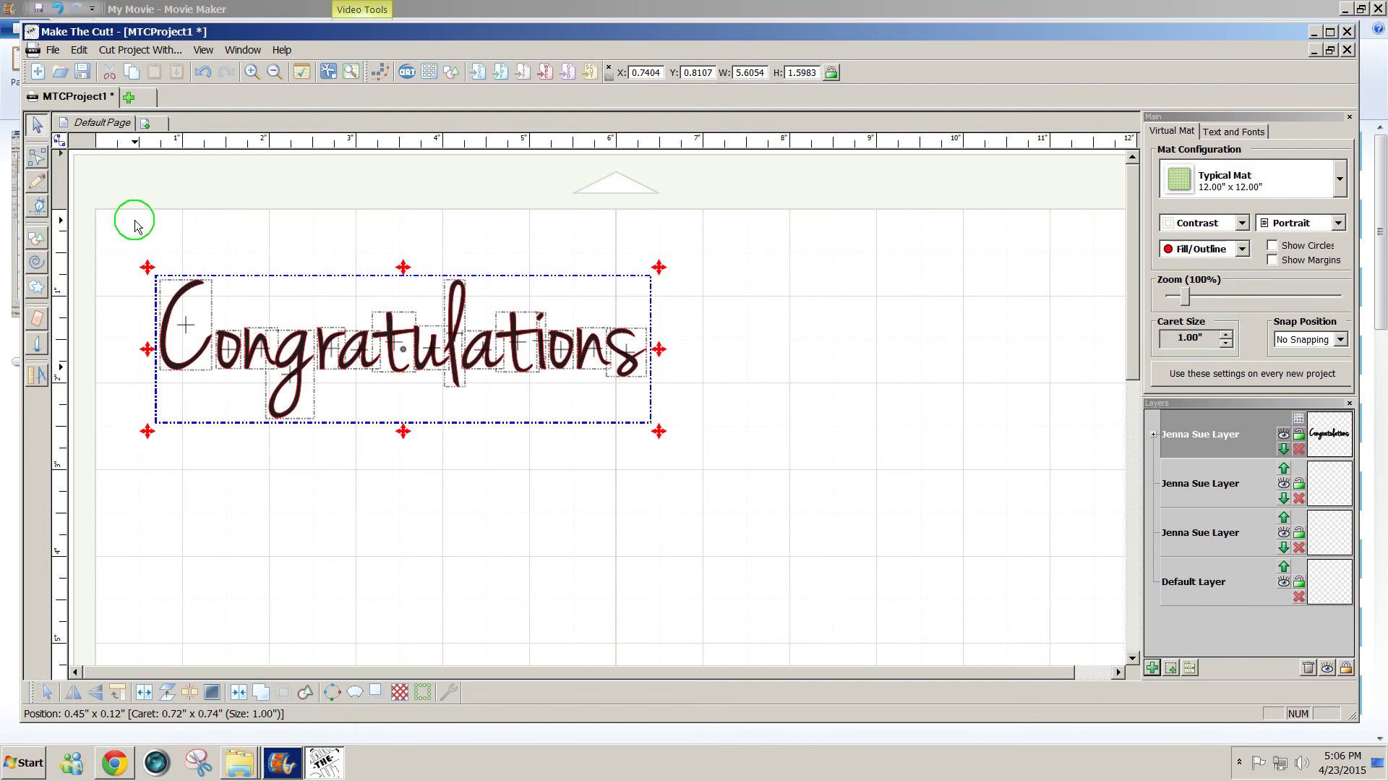
{"action": "left_click", "coordinate": [209, 354]}
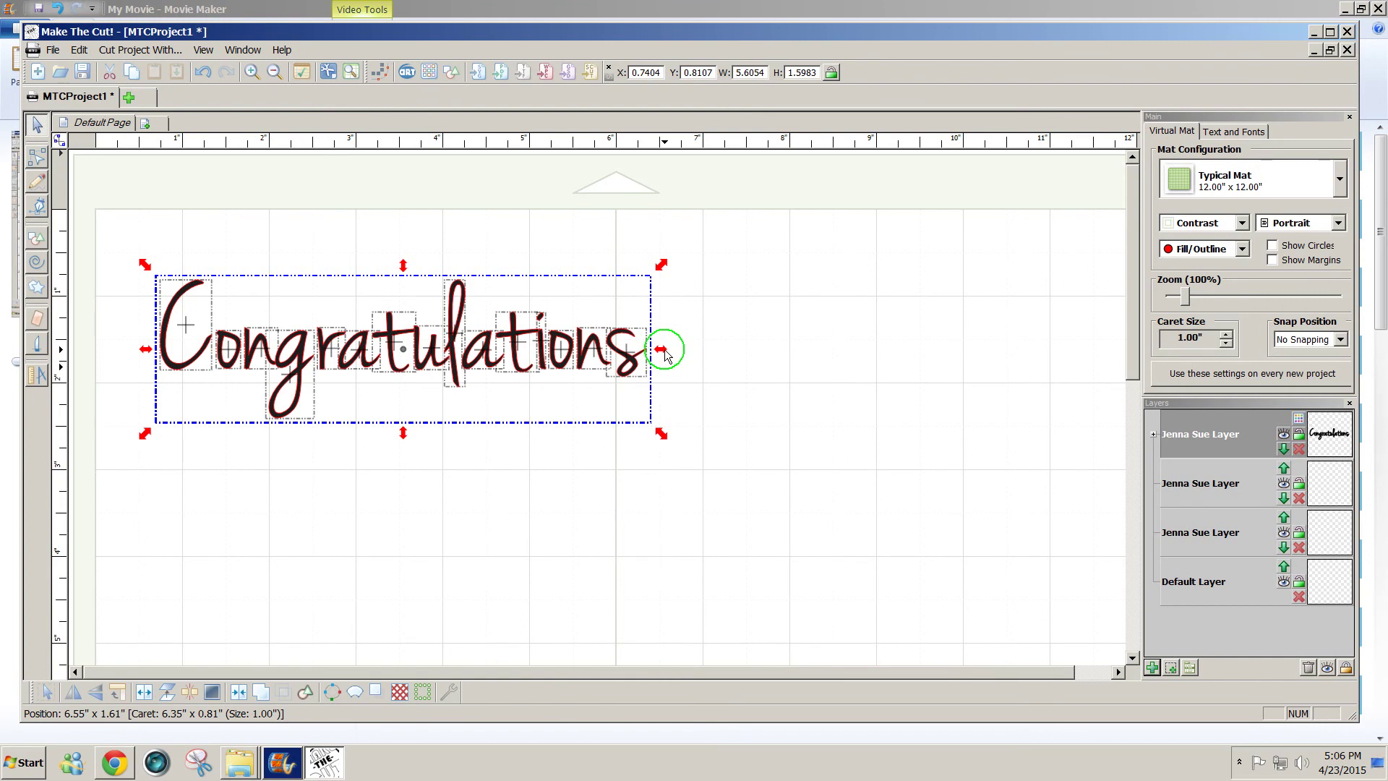
{"action": "left_click_drag", "start_coordinate": [661, 353], "coordinate": [587, 366]}
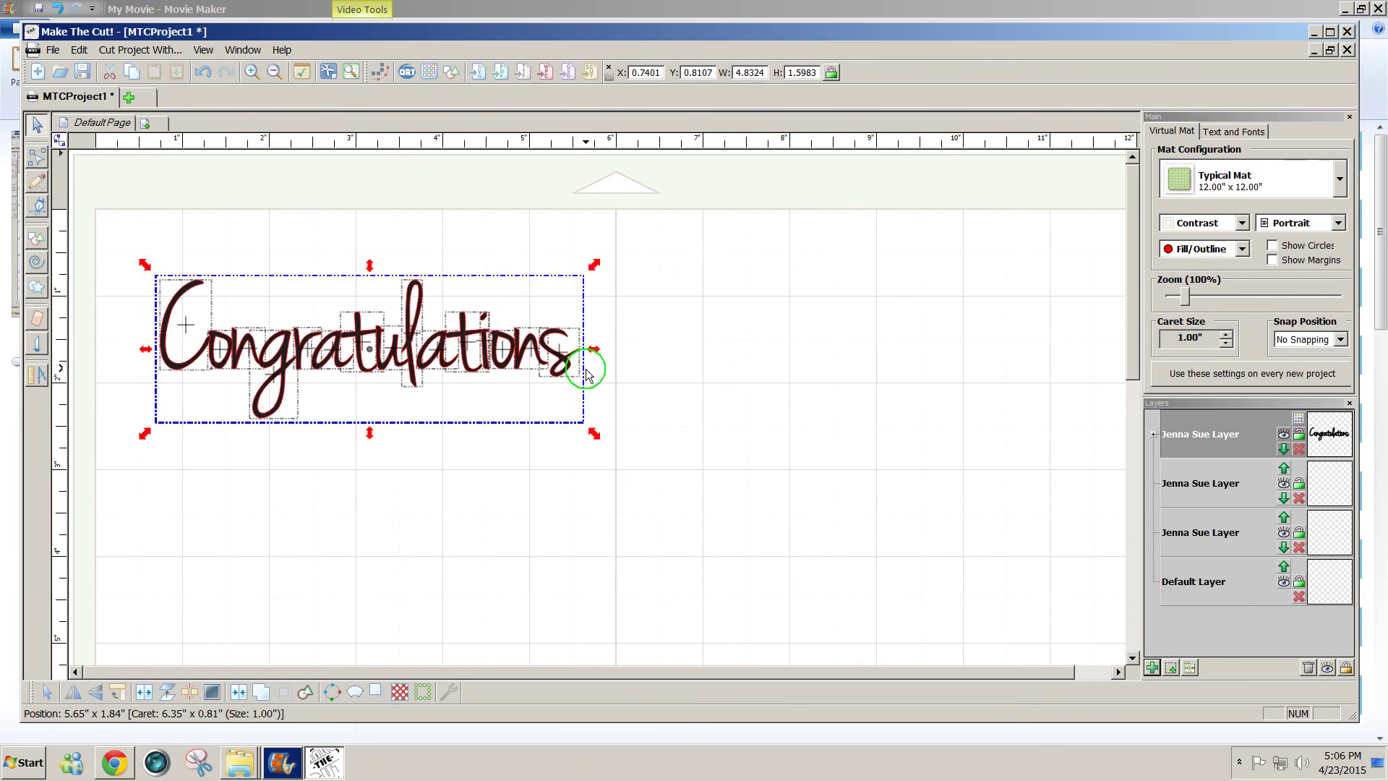
Step: Select only the final s of Congratulations and nudge it left so it overlaps the n
{"action": "left_click", "coordinate": [648, 390]}
{"action": "left_click_drag", "start_coordinate": [639, 427], "coordinate": [527, 284]}
{"action": "key", "text": "Left"}
{"action": "key", "text": "Left"}
{"action": "key", "text": "Left"}
{"action": "key", "text": "Left"}
{"action": "key", "text": "Left"}
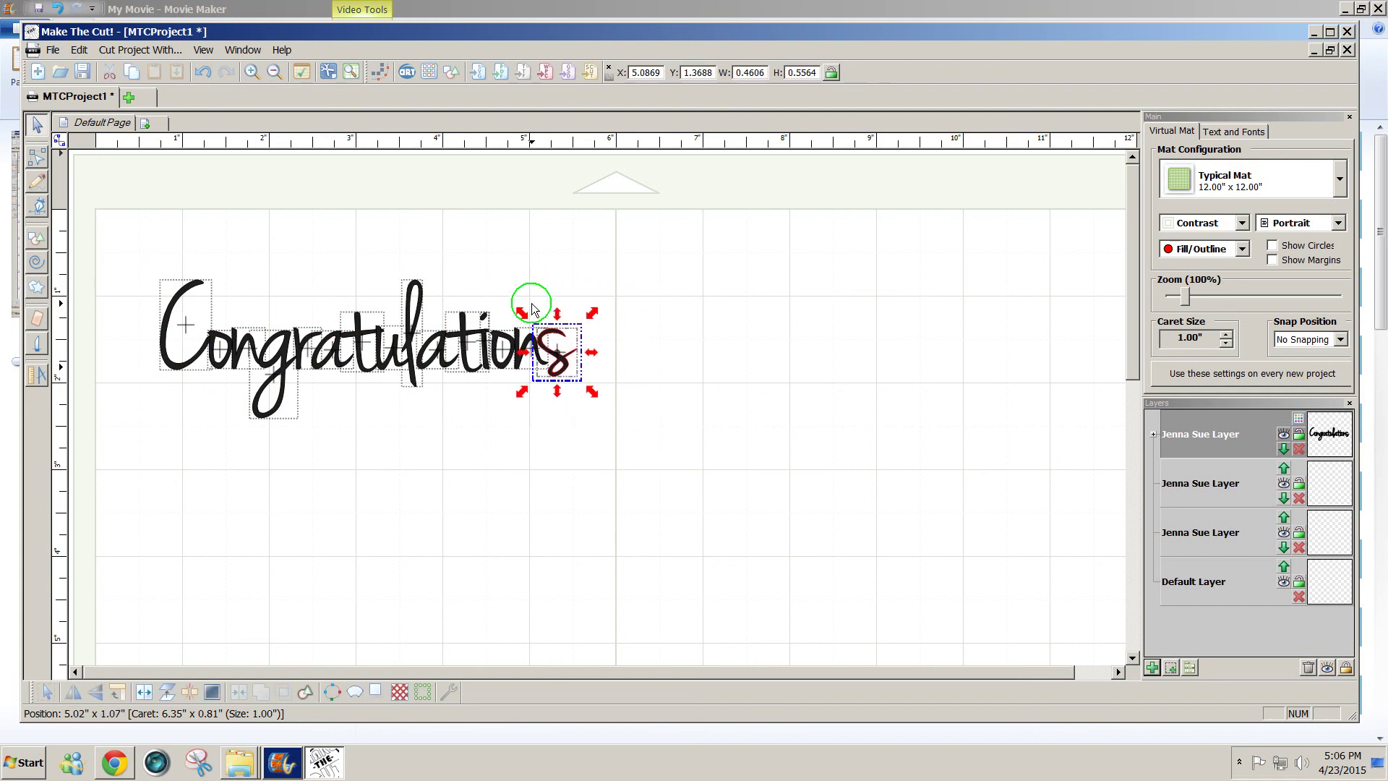
Step: Select the letters "ons" at the end of the word and nudge them left toward the i
{"action": "left_click_drag", "start_coordinate": [628, 421], "coordinate": [484, 297]}
{"action": "key", "text": "Left"}
{"action": "key", "text": "Left"}
{"action": "key", "text": "Left"}
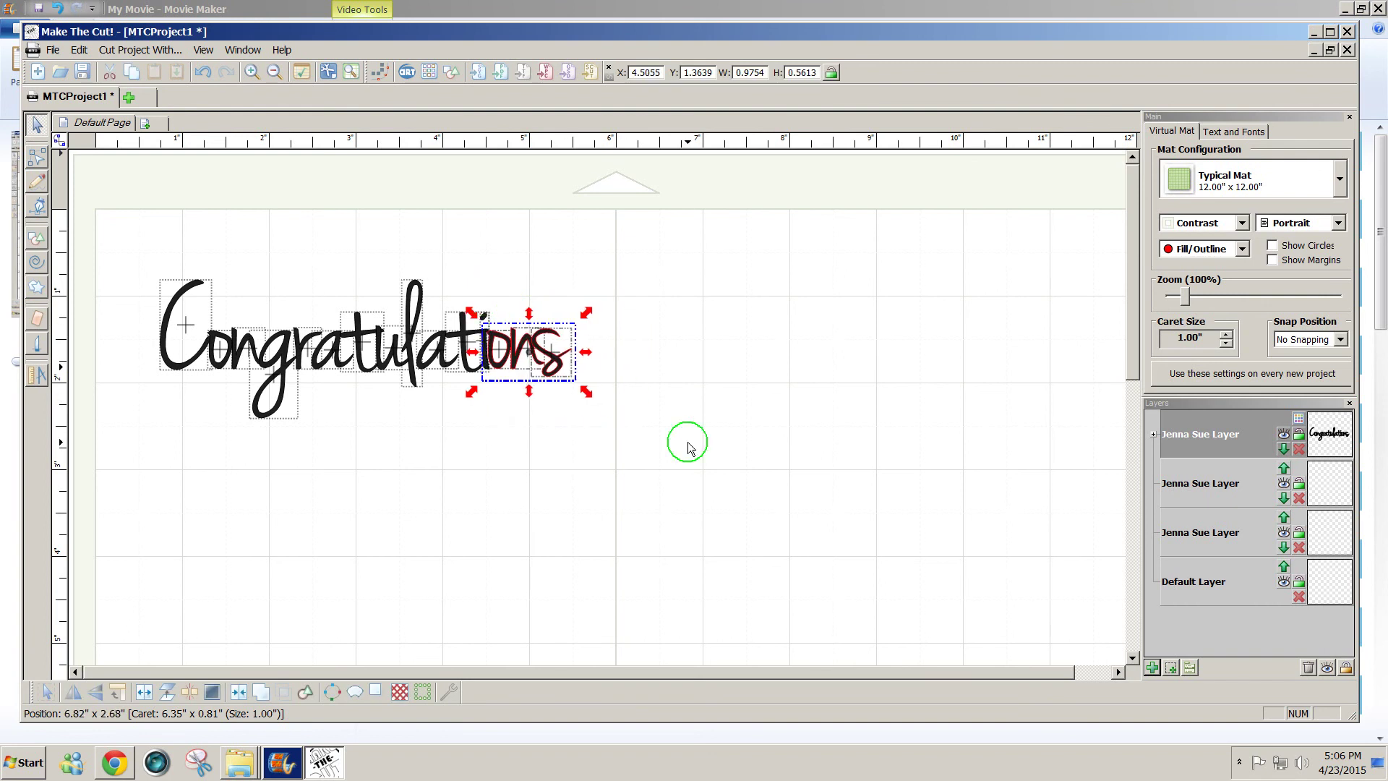
Step: Select the letters "tulations" and nudge them slightly left so the t sits closer to the a
{"action": "left_click_drag", "start_coordinate": [688, 443], "coordinate": [333, 248]}
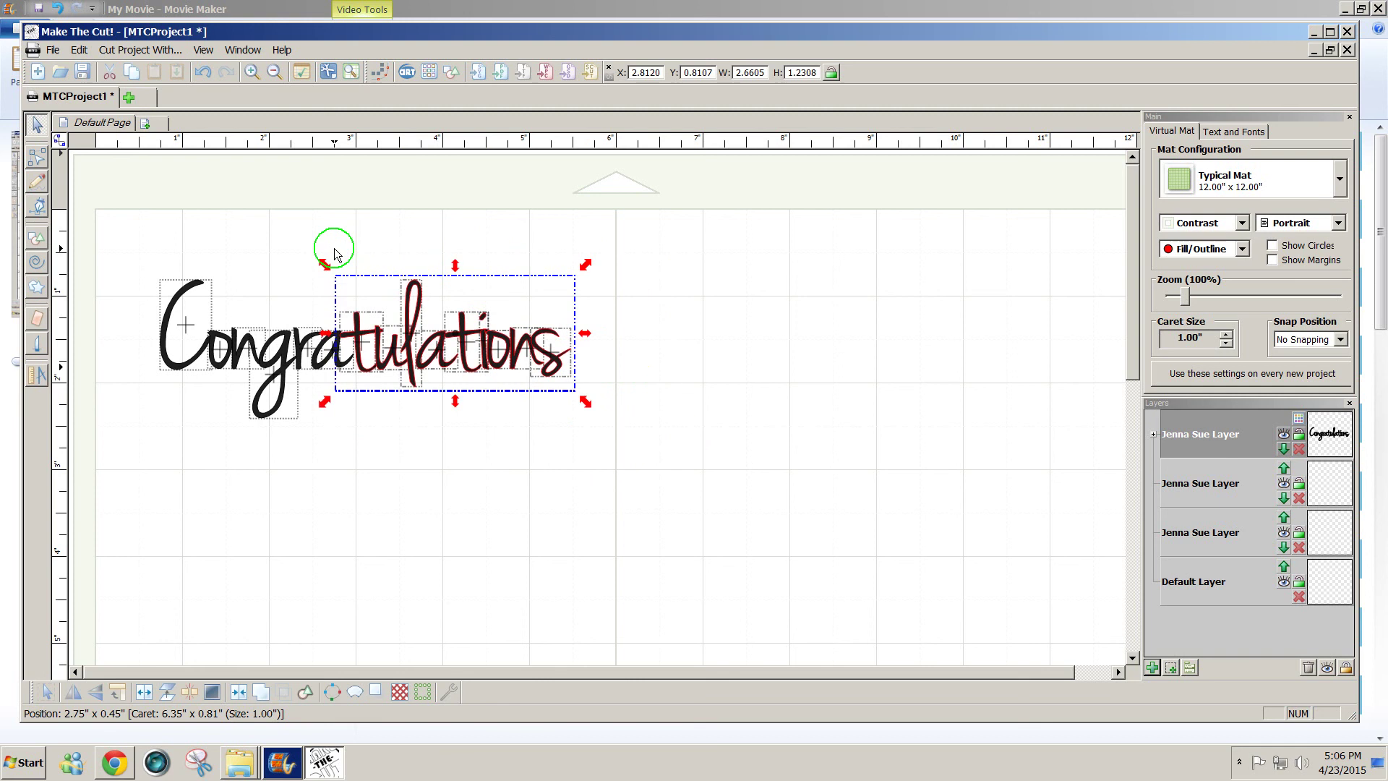
{"action": "left_click", "coordinate": [679, 480]}
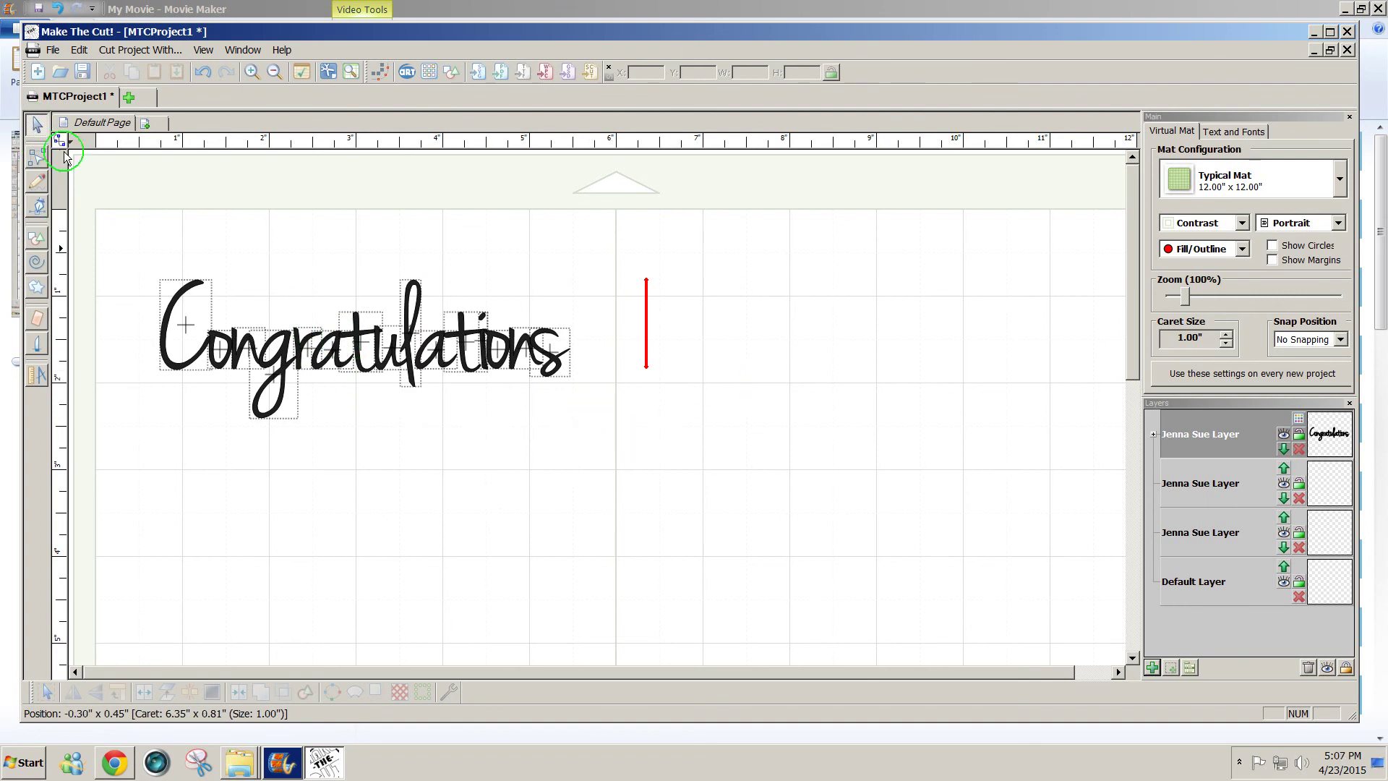
Step: Use the inverse eraser at size .5 mm to extend the arm of the r until it joins the following a
{"action": "left_click_drag", "start_coordinate": [140, 239], "coordinate": [606, 444]}
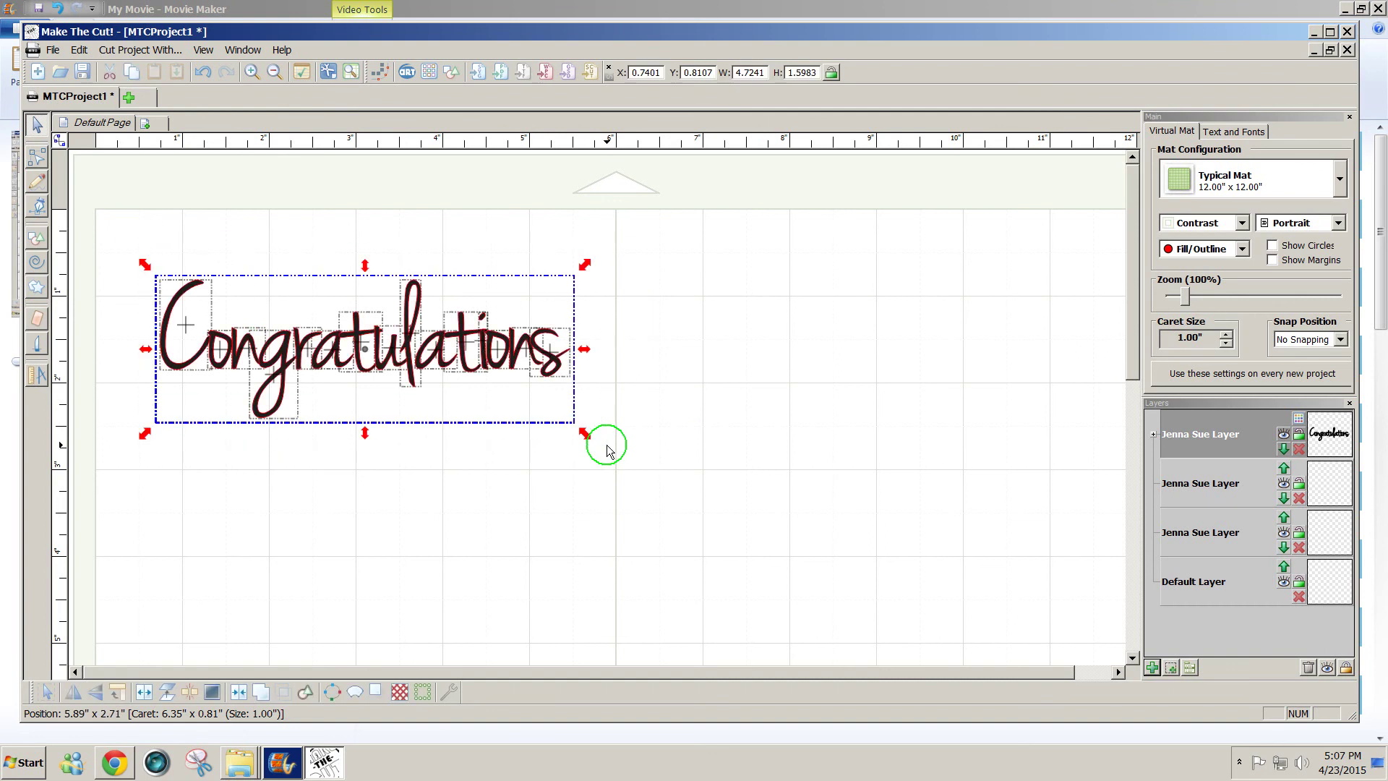
{"action": "scroll", "coordinate": [606, 444], "scroll_direction": "up", "scroll_amount": 3}
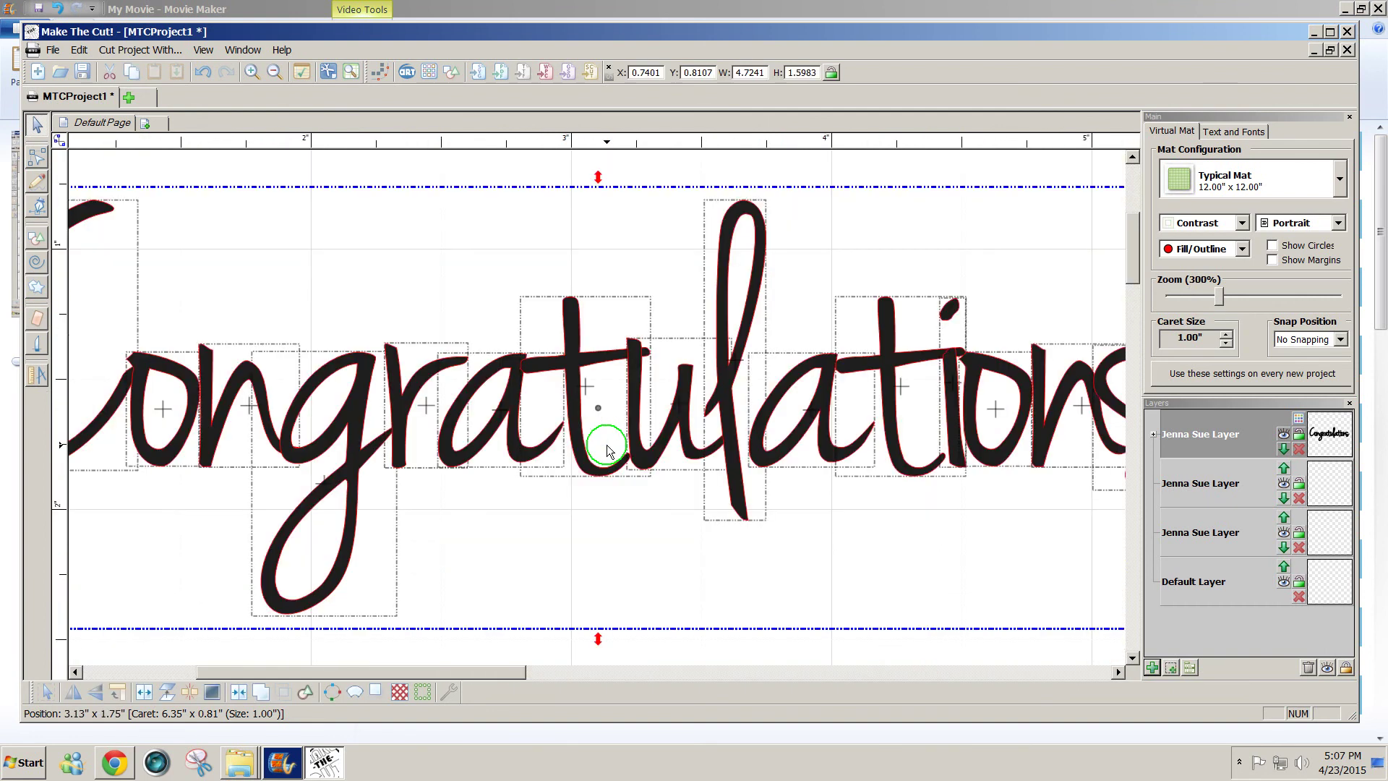
{"action": "left_click", "coordinate": [516, 165]}
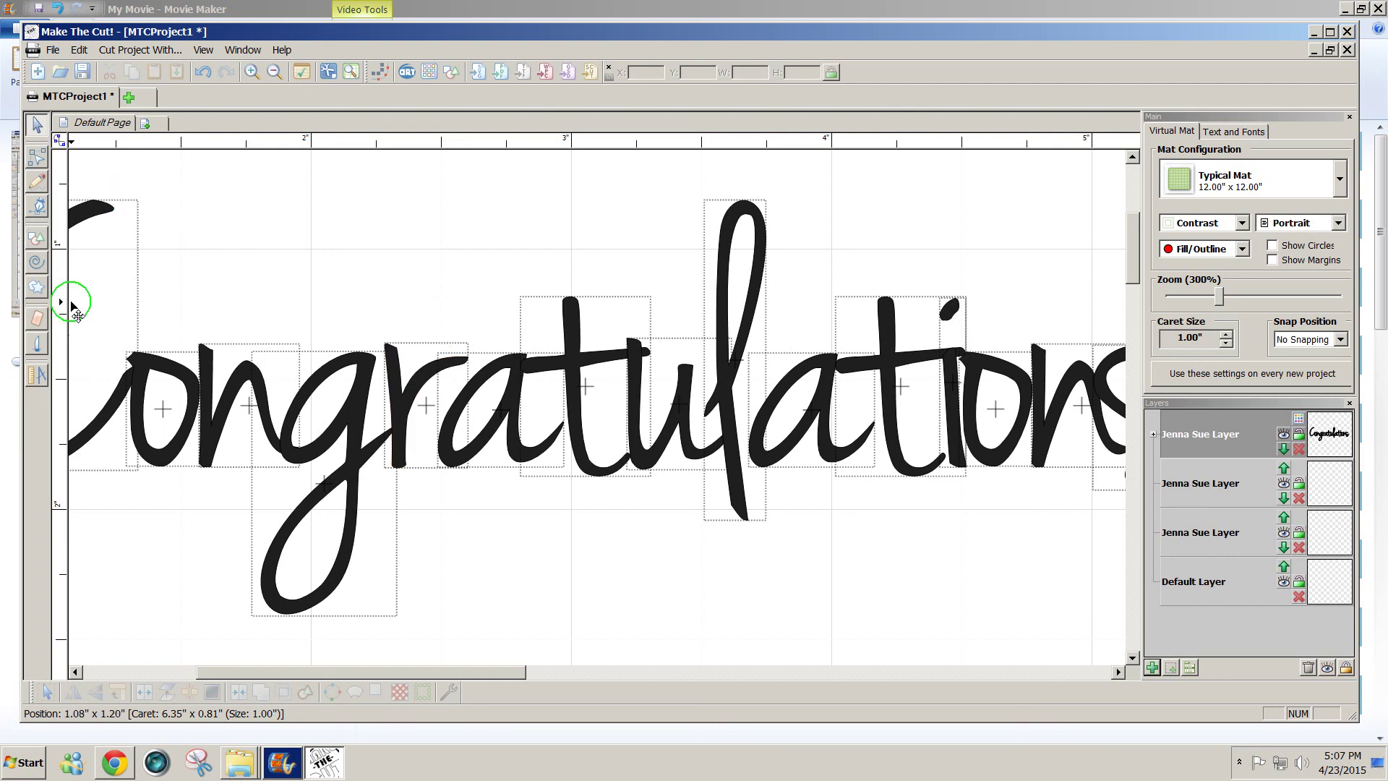
{"action": "left_click", "coordinate": [37, 316]}
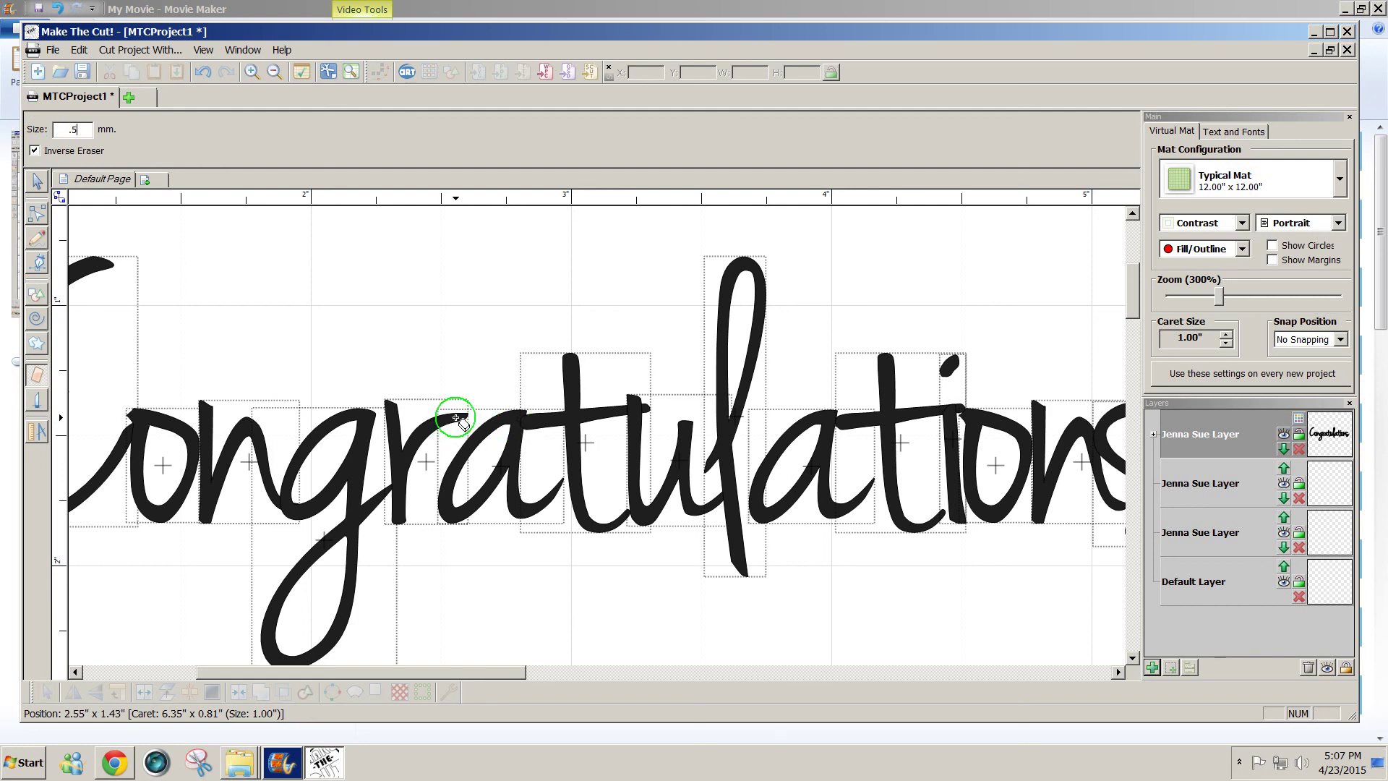
{"action": "left_click_drag", "start_coordinate": [455, 417], "coordinate": [505, 416]}
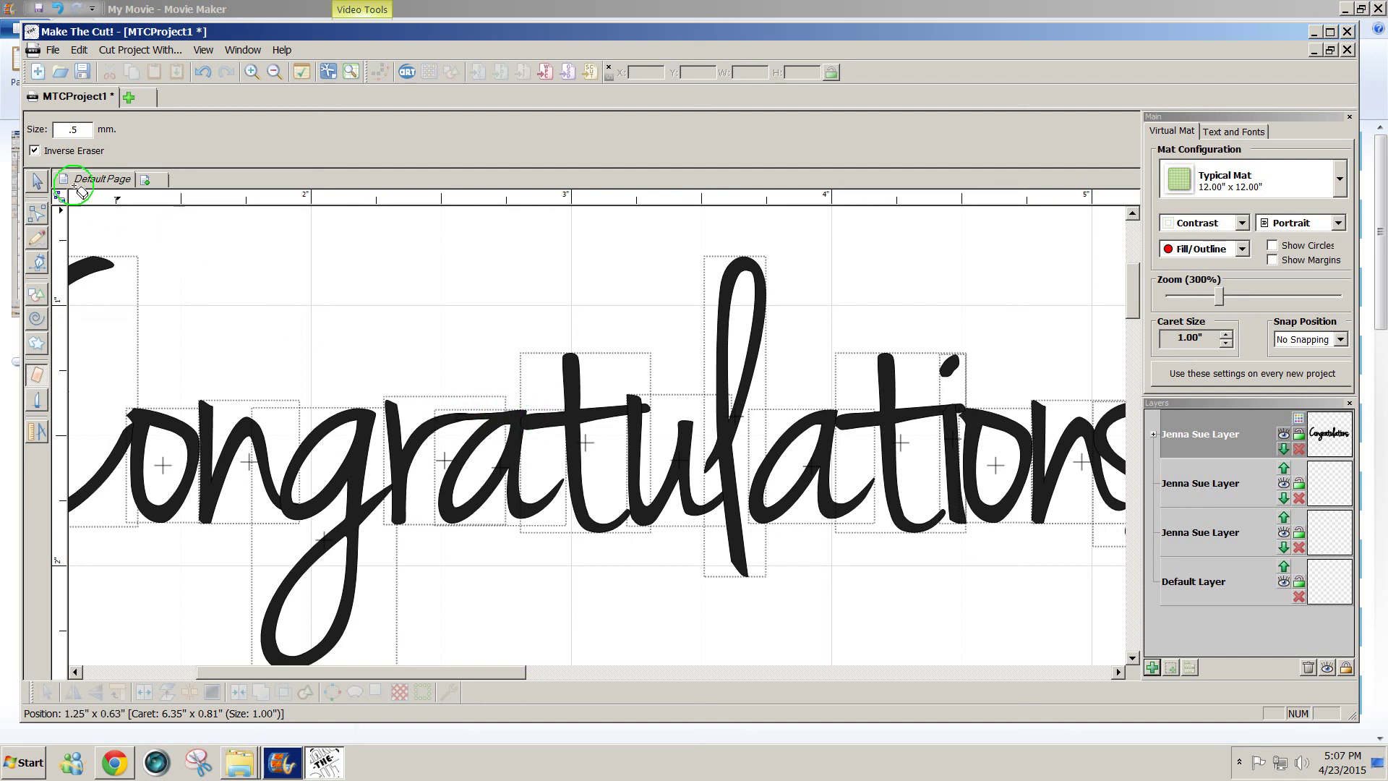
{"action": "left_click", "coordinate": [37, 181]}
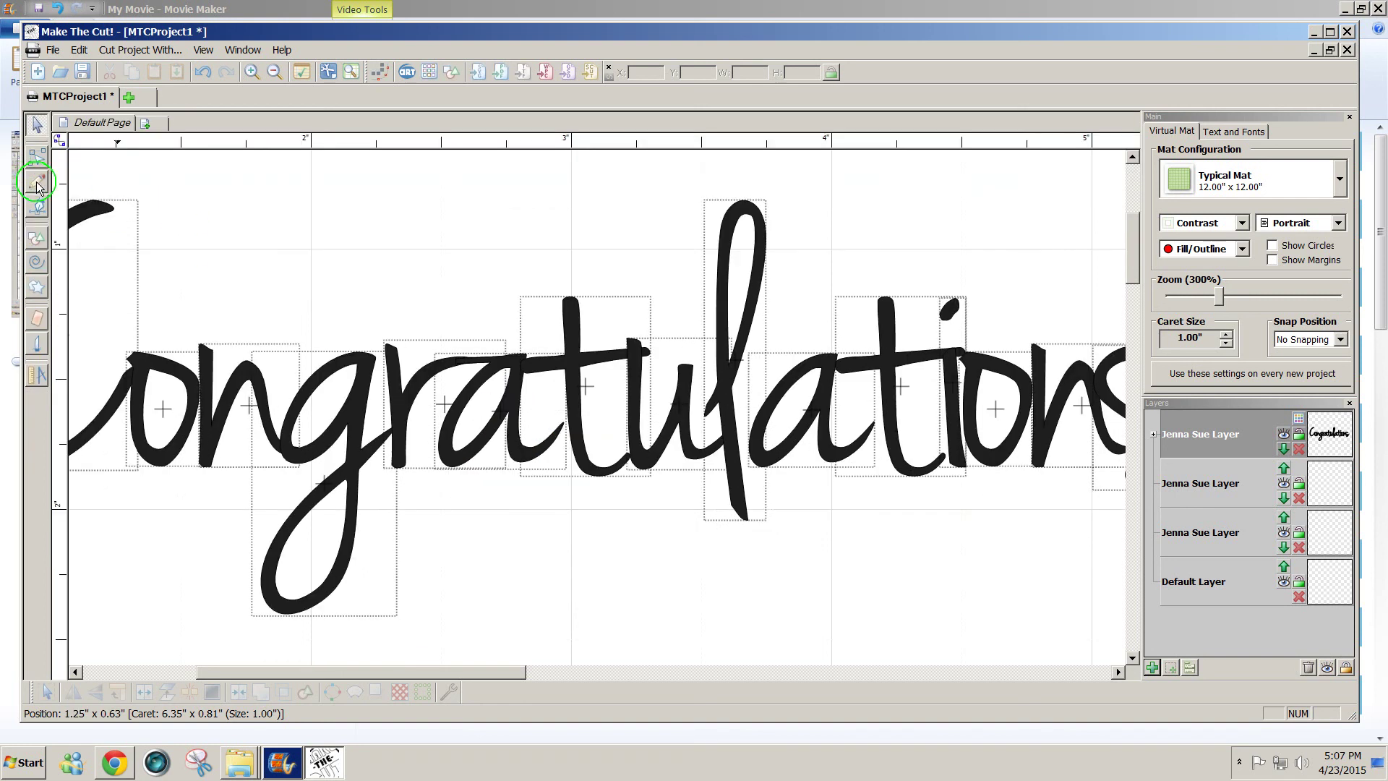
Step: Weld the whole Congratulations word, and split the result apart into its unconnected pieces
{"action": "left_click", "coordinate": [290, 471]}
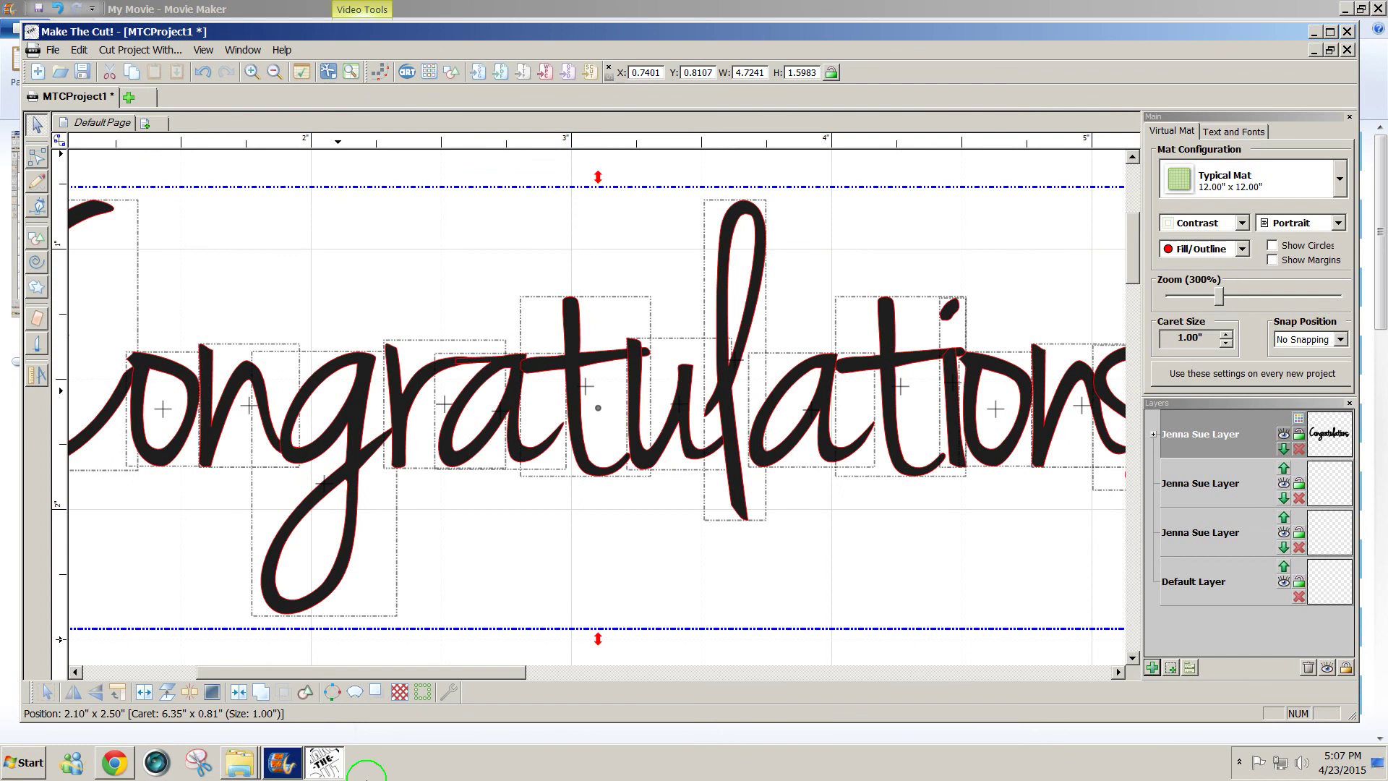
{"action": "left_click", "coordinate": [262, 695]}
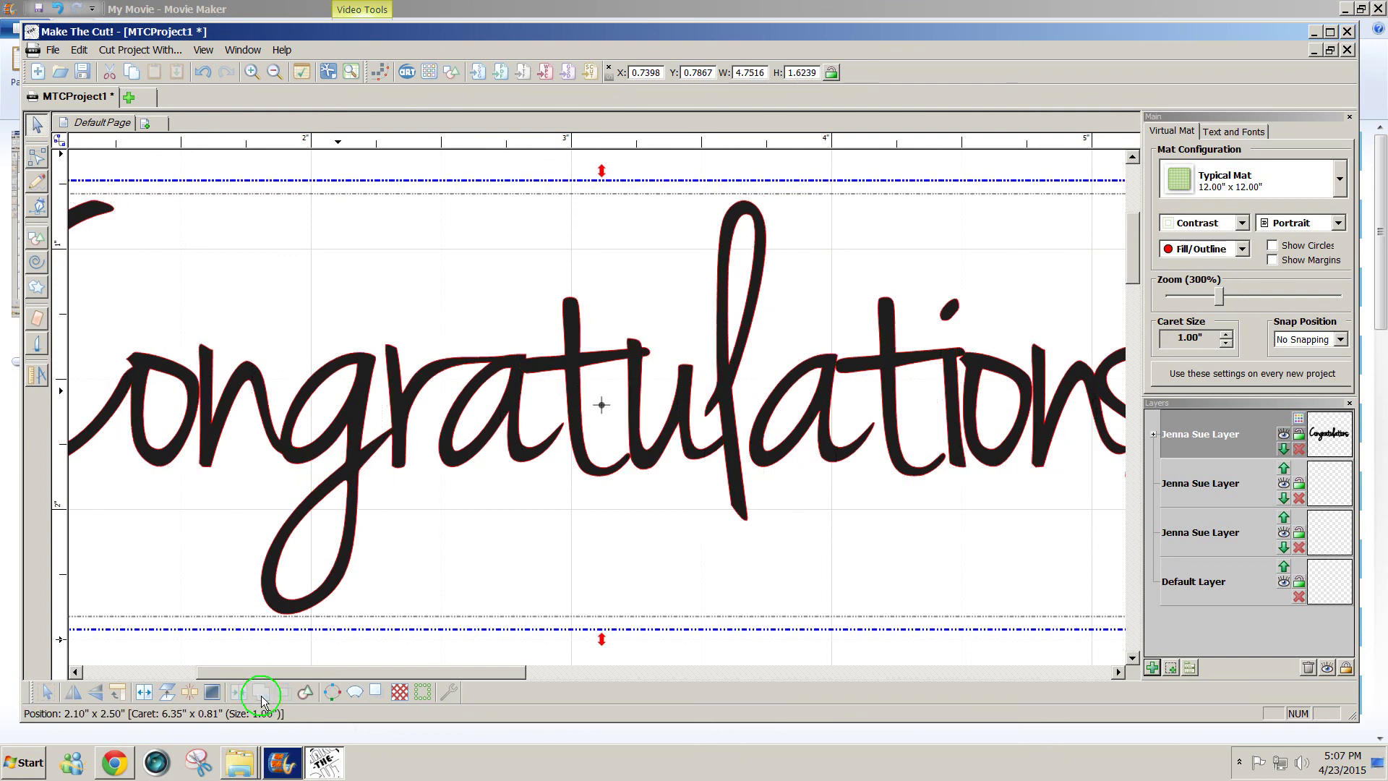
{"action": "left_click_drag", "start_coordinate": [489, 672], "coordinate": [539, 675]}
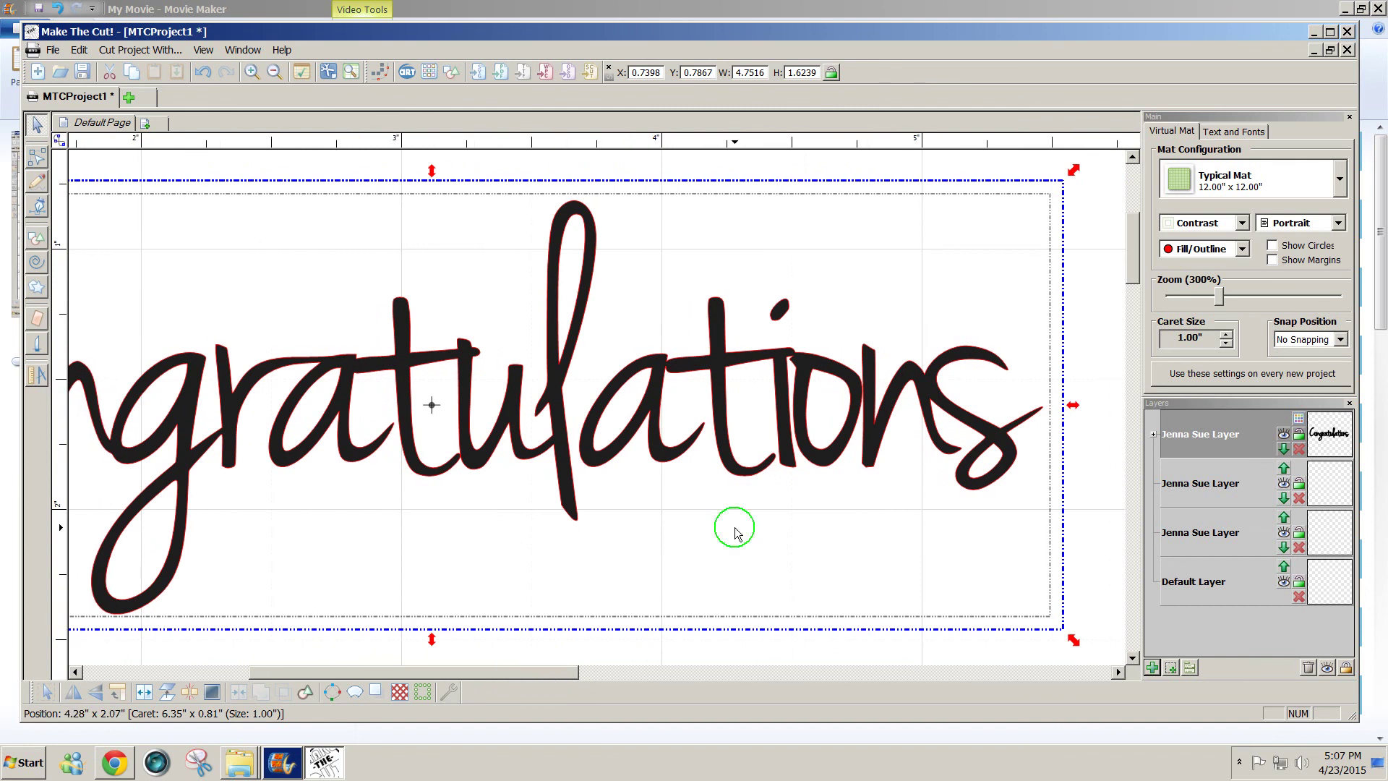
{"action": "left_click", "coordinate": [867, 452]}
{"action": "left_click", "coordinate": [867, 451]}
{"action": "left_click", "coordinate": [1091, 452]}
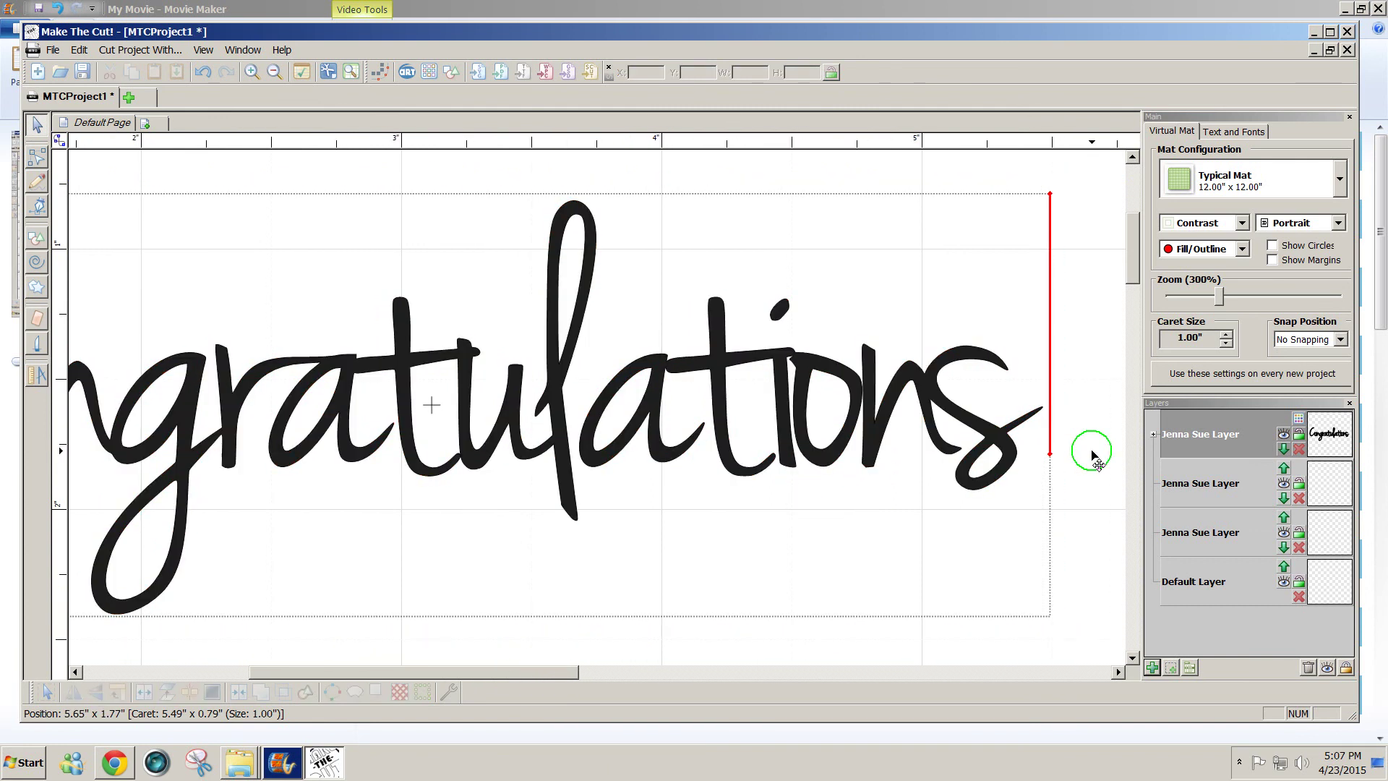
{"action": "left_click", "coordinate": [870, 446]}
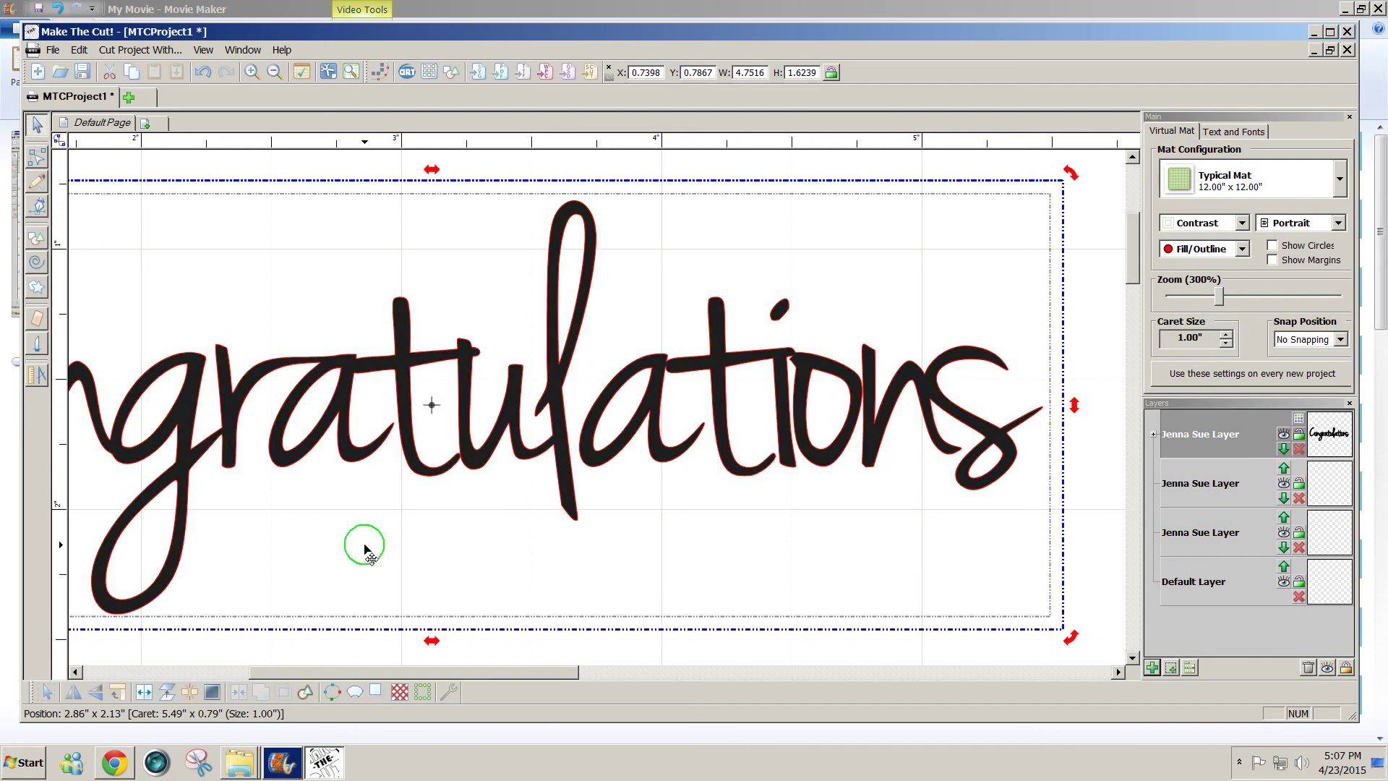
{"action": "left_click", "coordinate": [145, 692]}
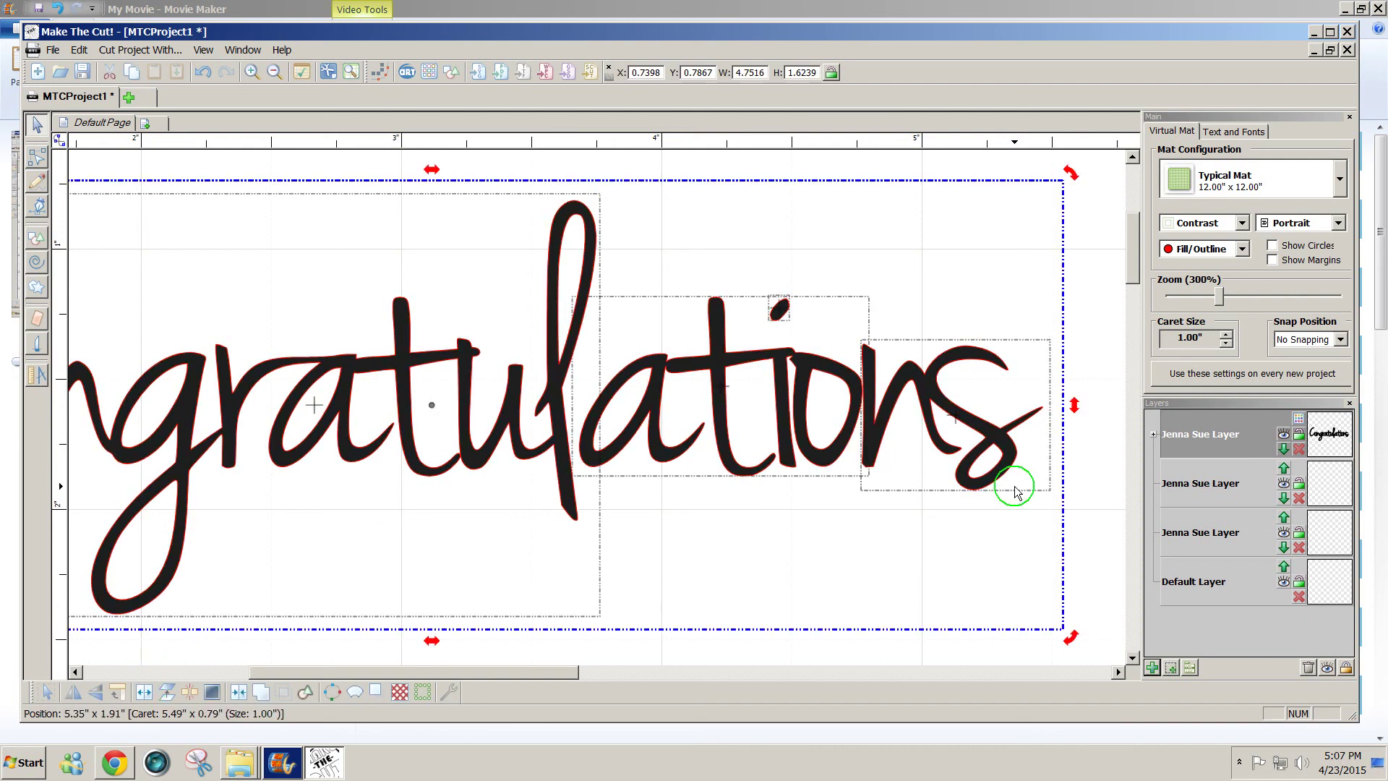
Step: Select only the "ns" piece at the end of the word and nudge it slightly left into the o
{"action": "left_click", "coordinate": [1099, 492]}
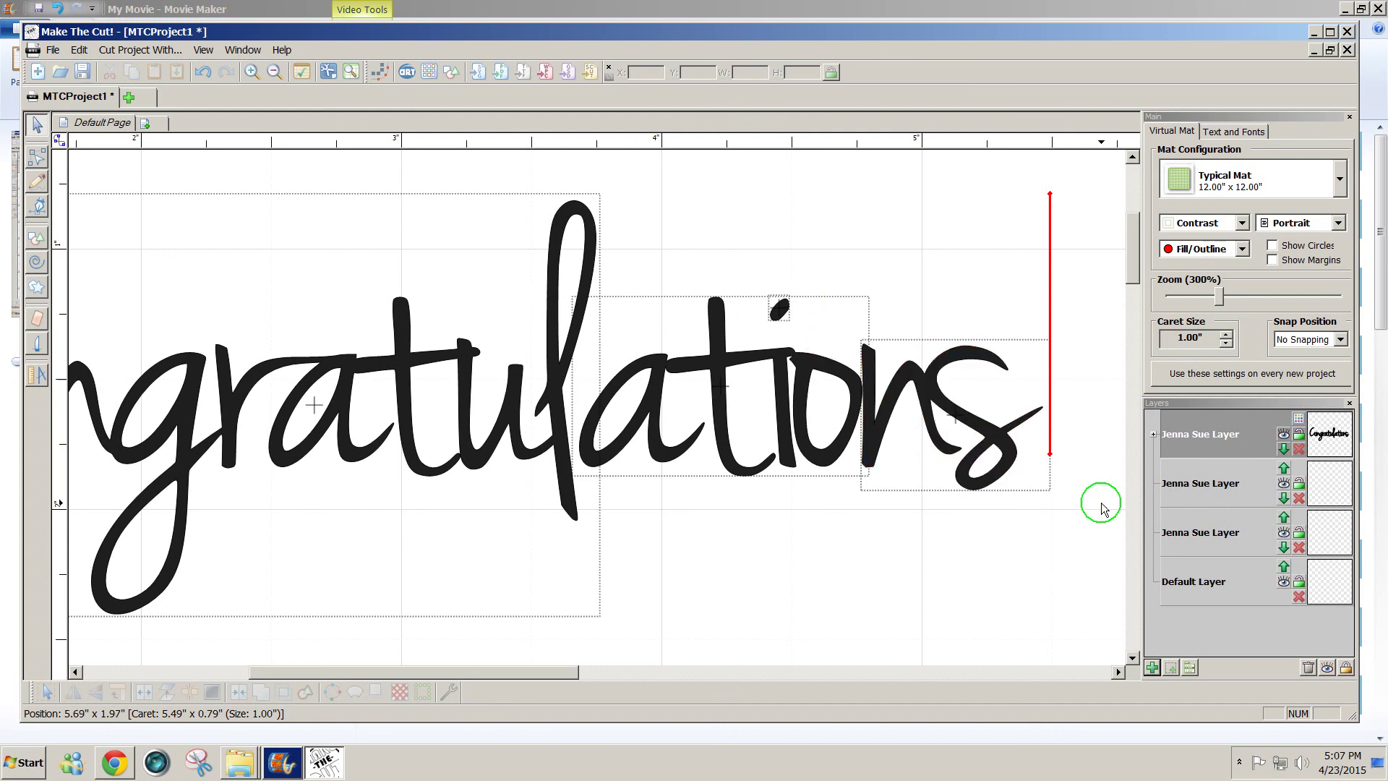
{"action": "left_click_drag", "start_coordinate": [1099, 506], "coordinate": [839, 270]}
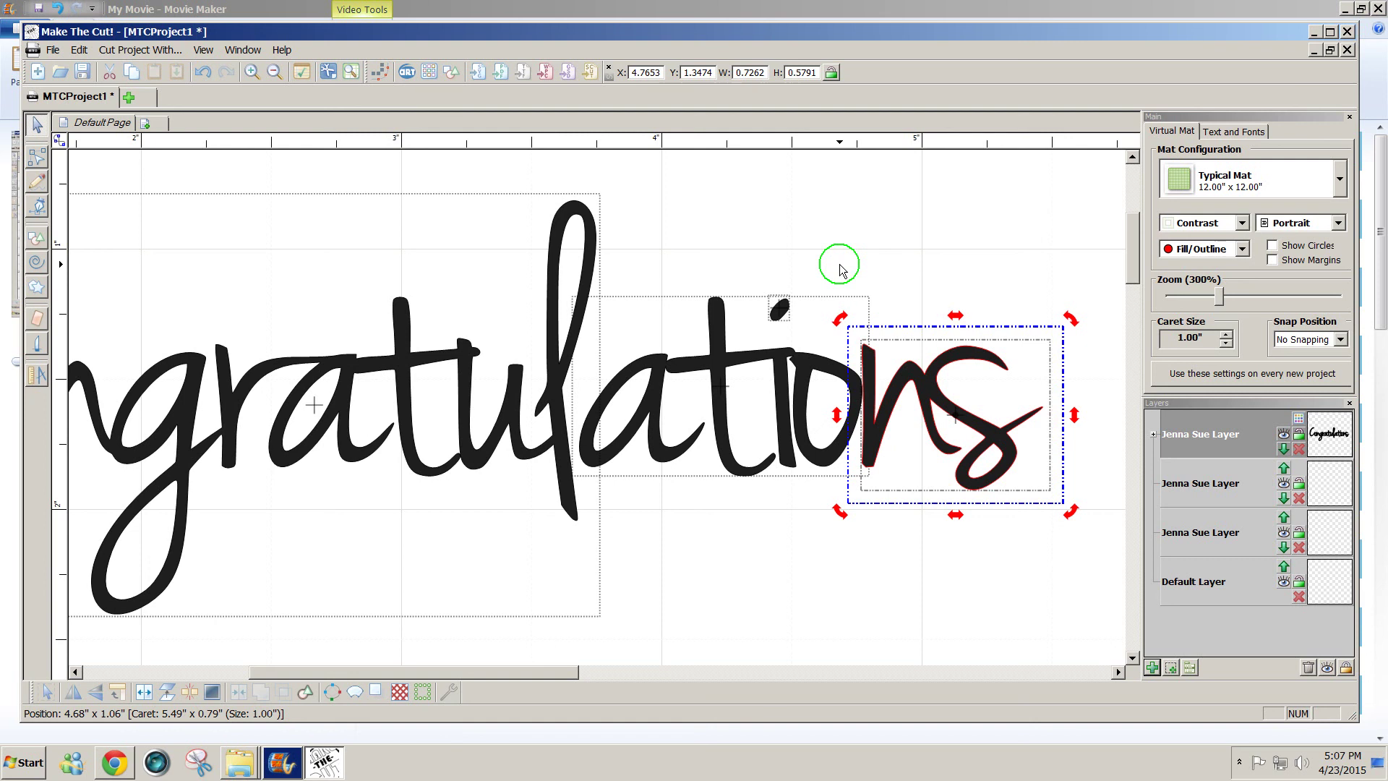
{"action": "left_click", "coordinate": [1082, 264]}
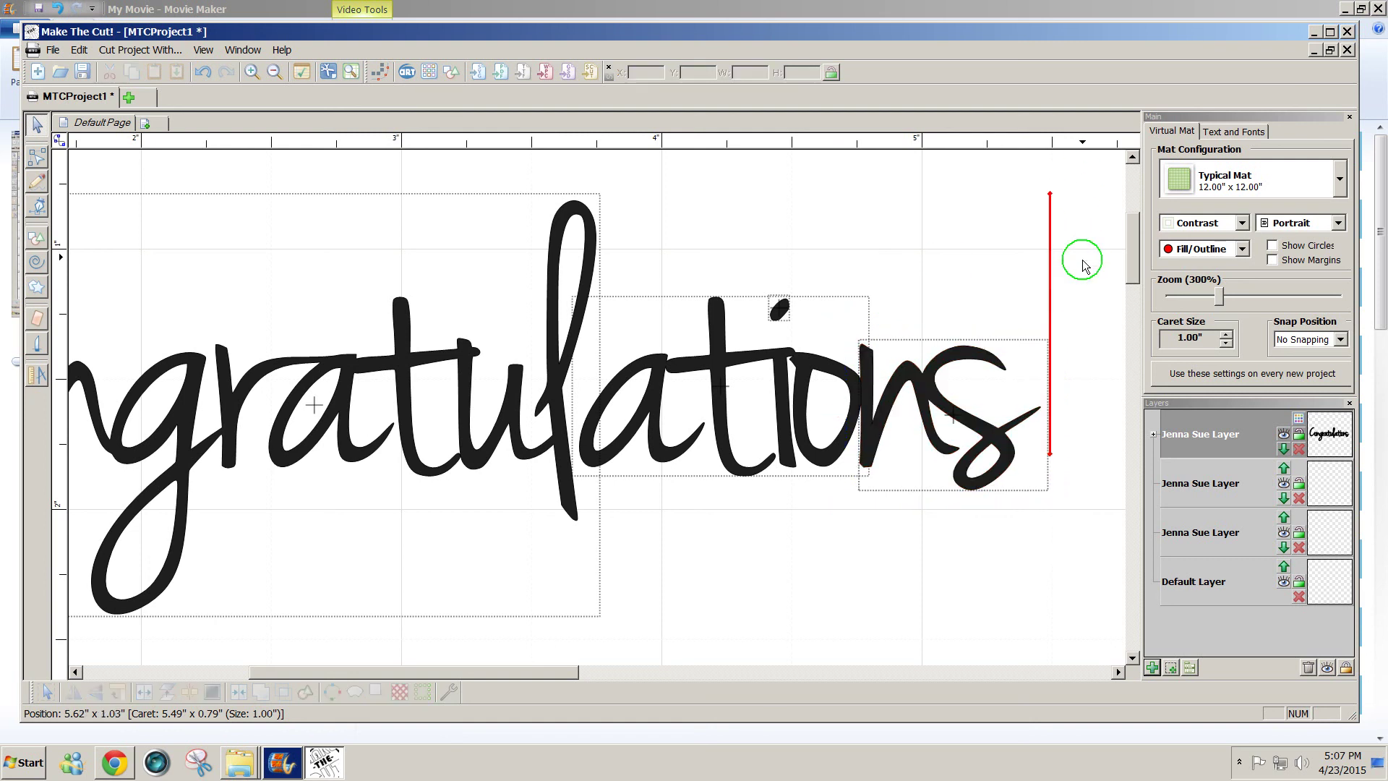
Step: Nudge the "ations" pieces, including the i's dot, left until they overlap the l, and weld them to "ngratul"
{"action": "left_click_drag", "start_coordinate": [1082, 264], "coordinate": [561, 537]}
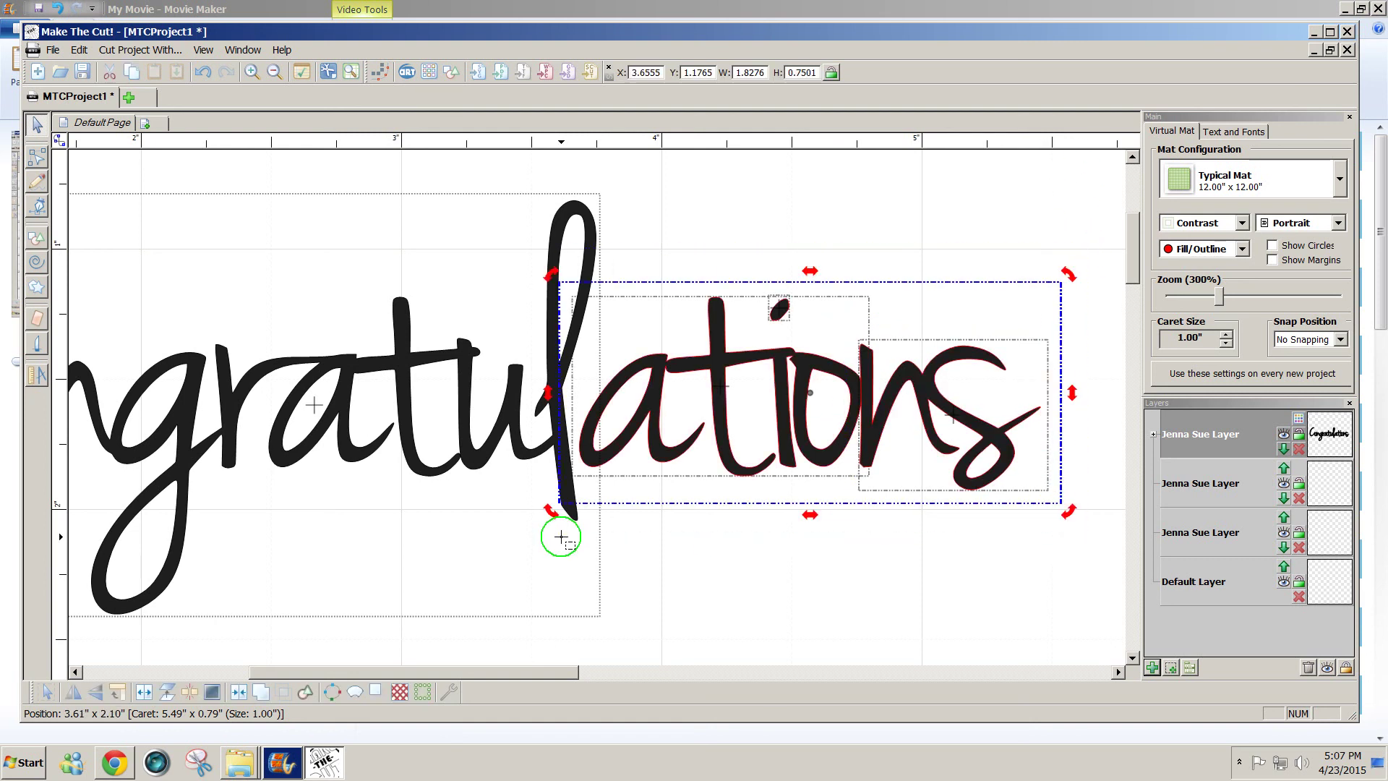
{"action": "key", "text": "Left"}
{"action": "key", "text": "Left"}
{"action": "key", "text": "Left"}
{"action": "key", "text": "Left"}
{"action": "key", "text": "Left"}
{"action": "key", "text": "Left"}
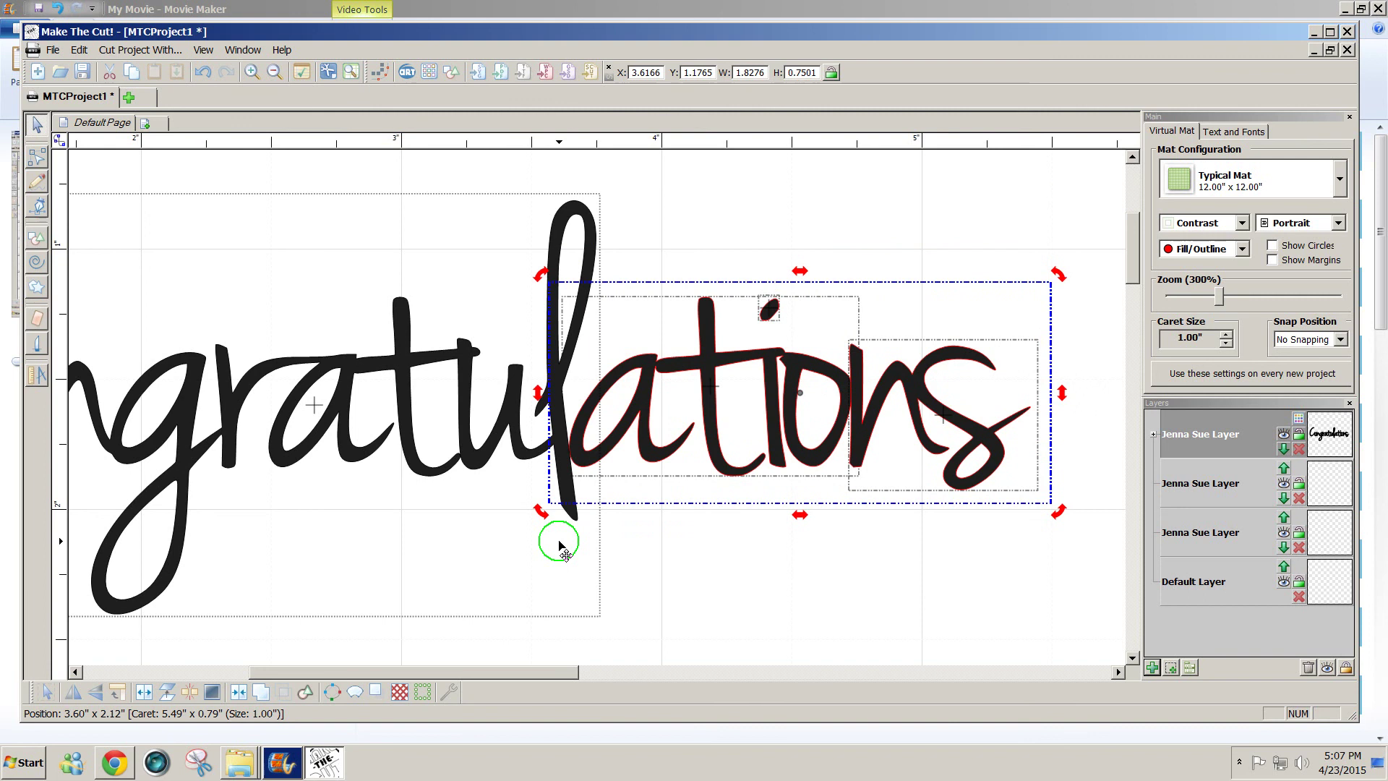
{"action": "key", "text": "Left"}
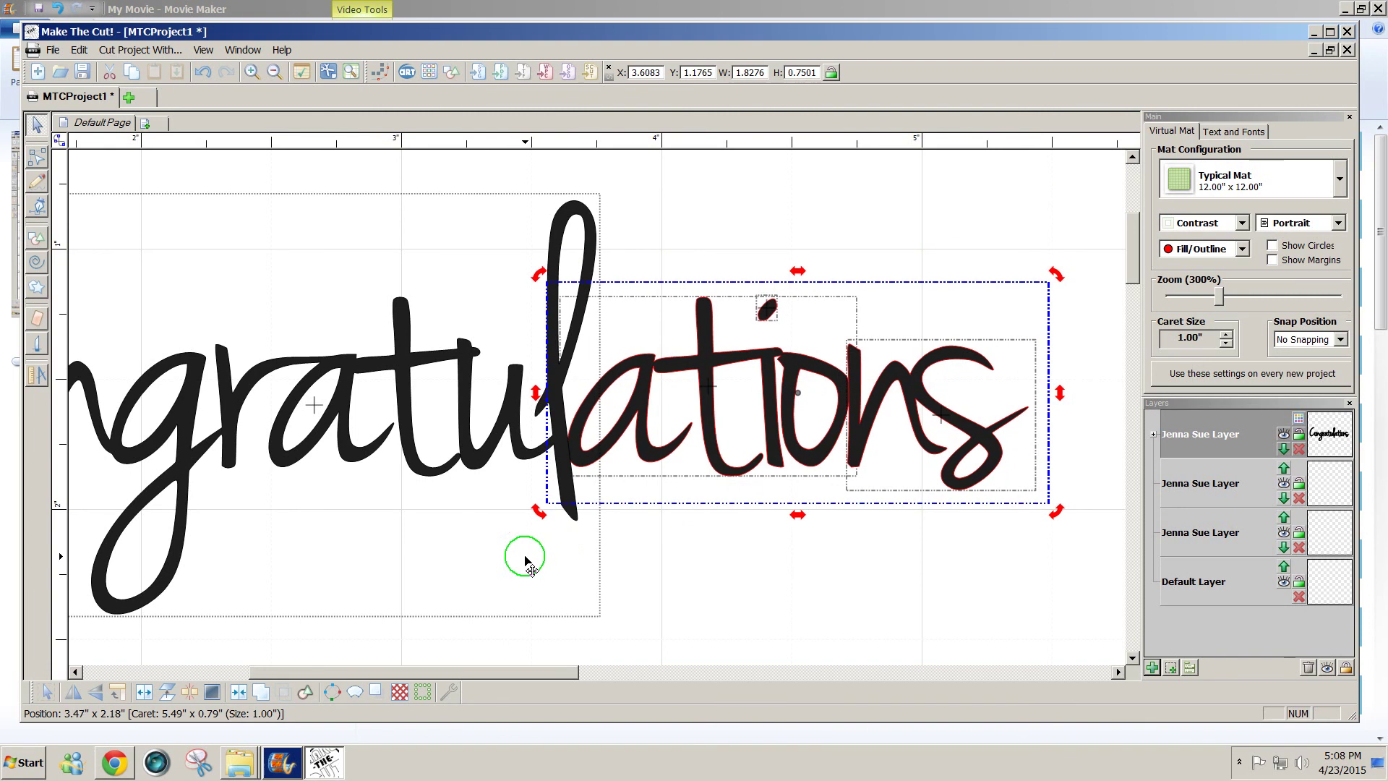
{"action": "left_click", "coordinate": [482, 455], "text": "shift"}
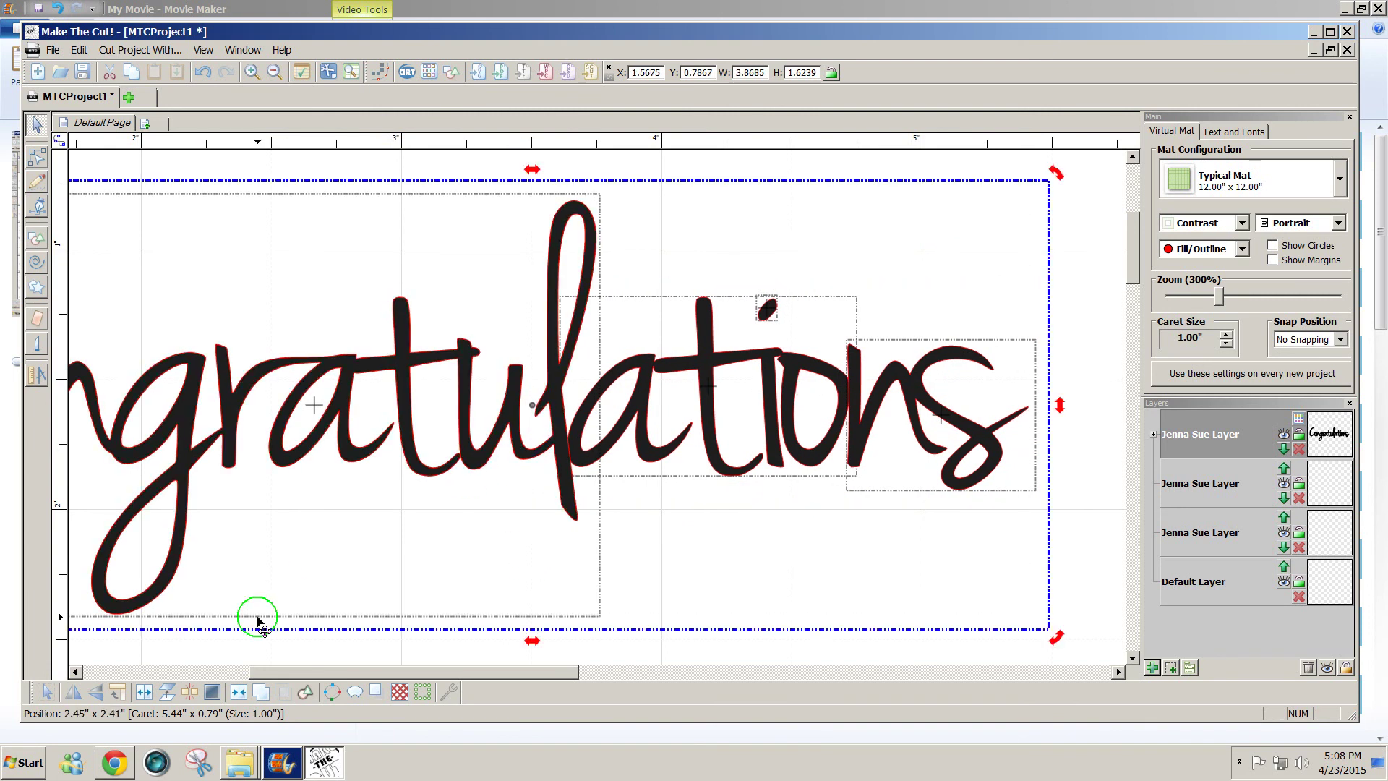
{"action": "left_click", "coordinate": [260, 691]}
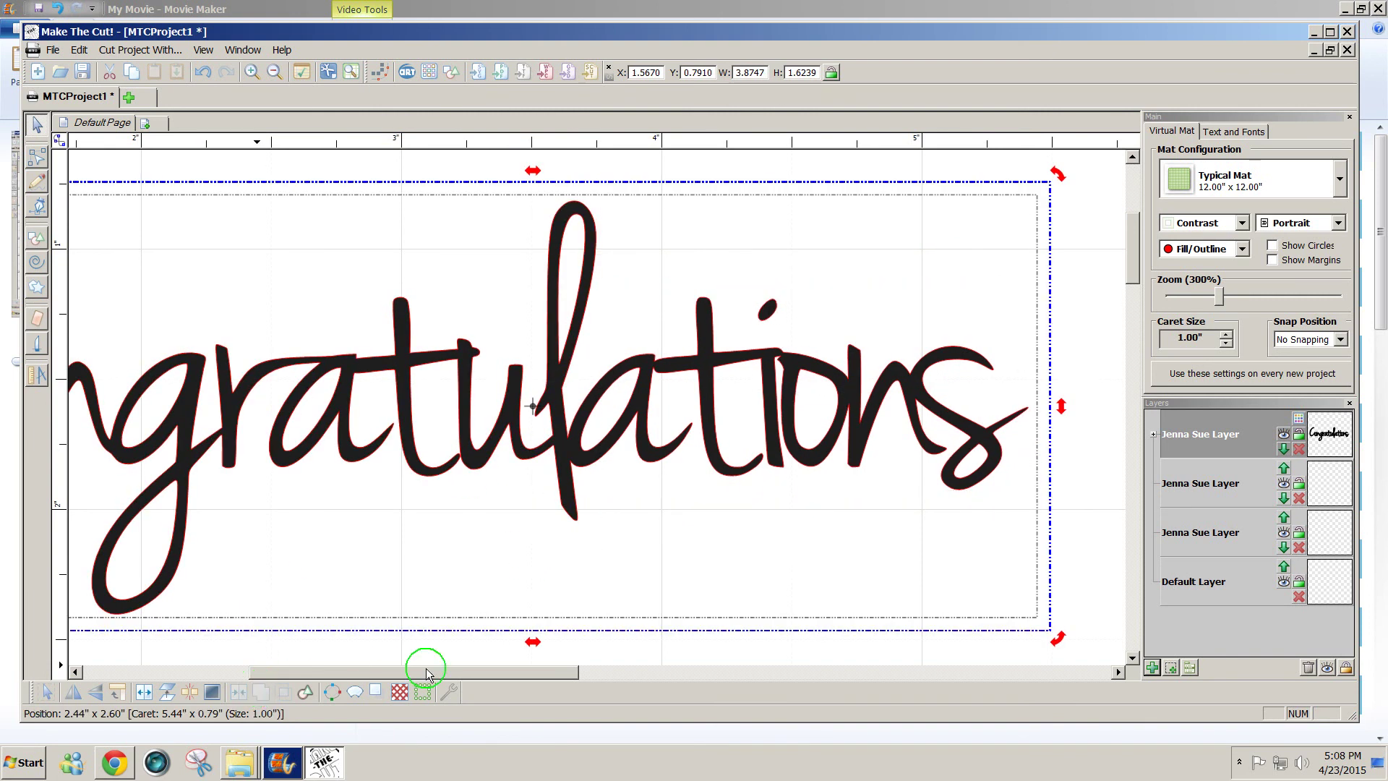
Step: Select only the "Co" piece at the start of the word and shift it slightly right to overlap the n
{"action": "left_click_drag", "start_coordinate": [431, 669], "coordinate": [313, 665]}
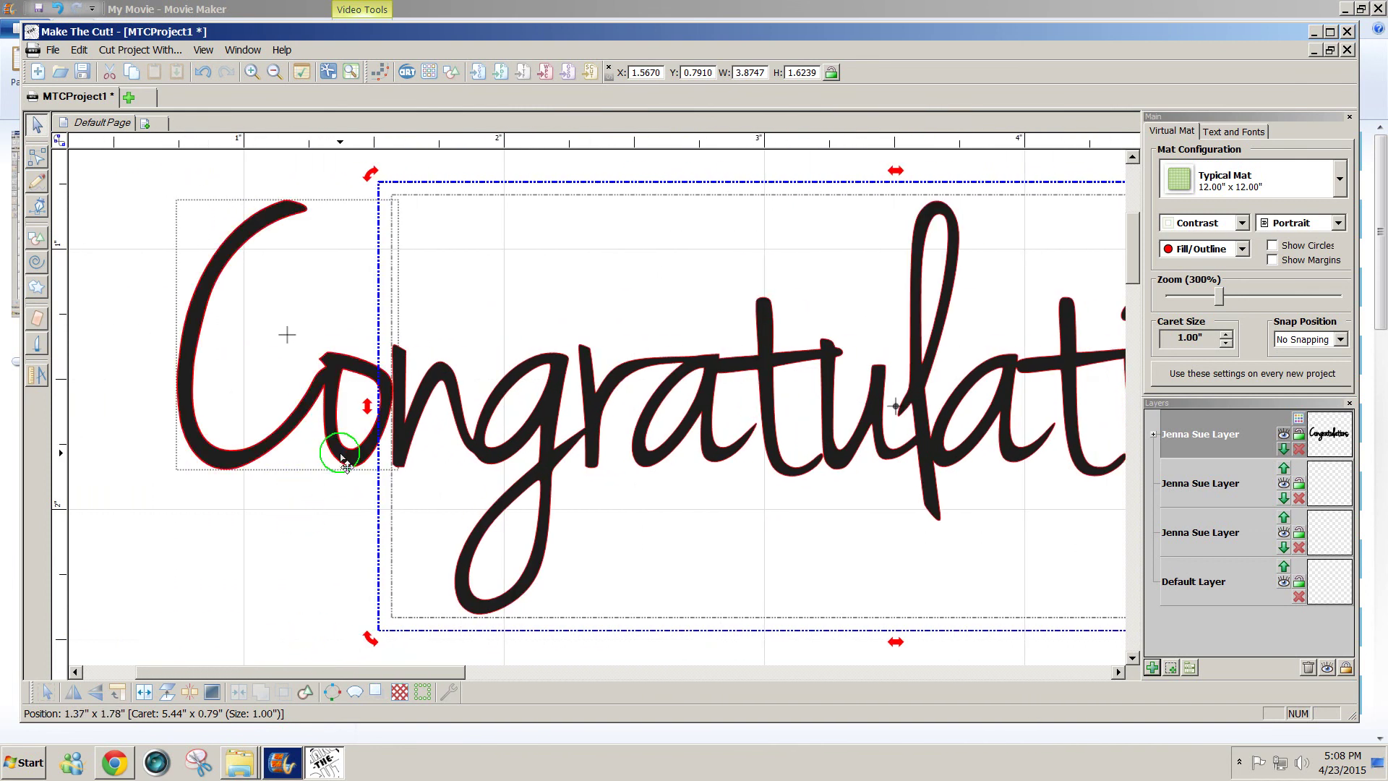
{"action": "left_click", "coordinate": [344, 454]}
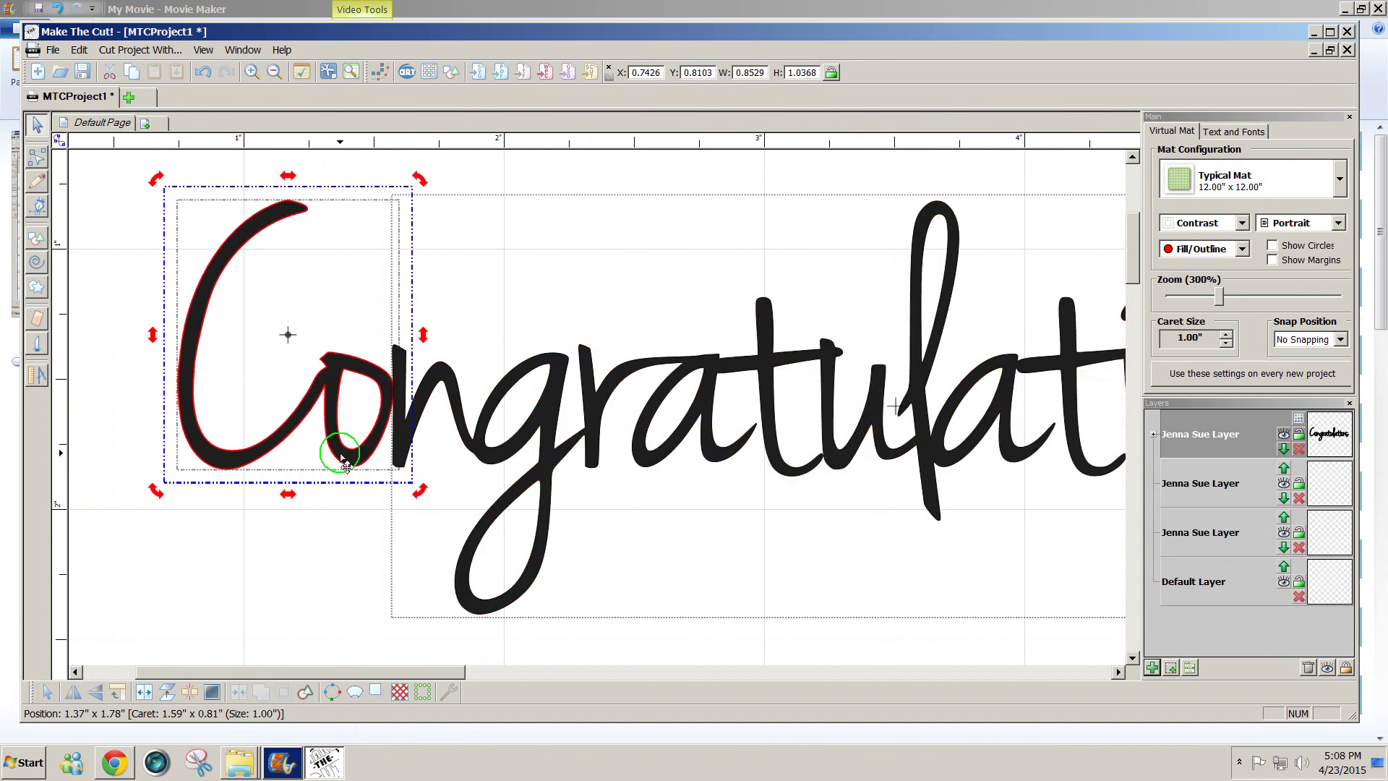
{"action": "left_click_drag", "start_coordinate": [341, 456], "coordinate": [369, 453]}
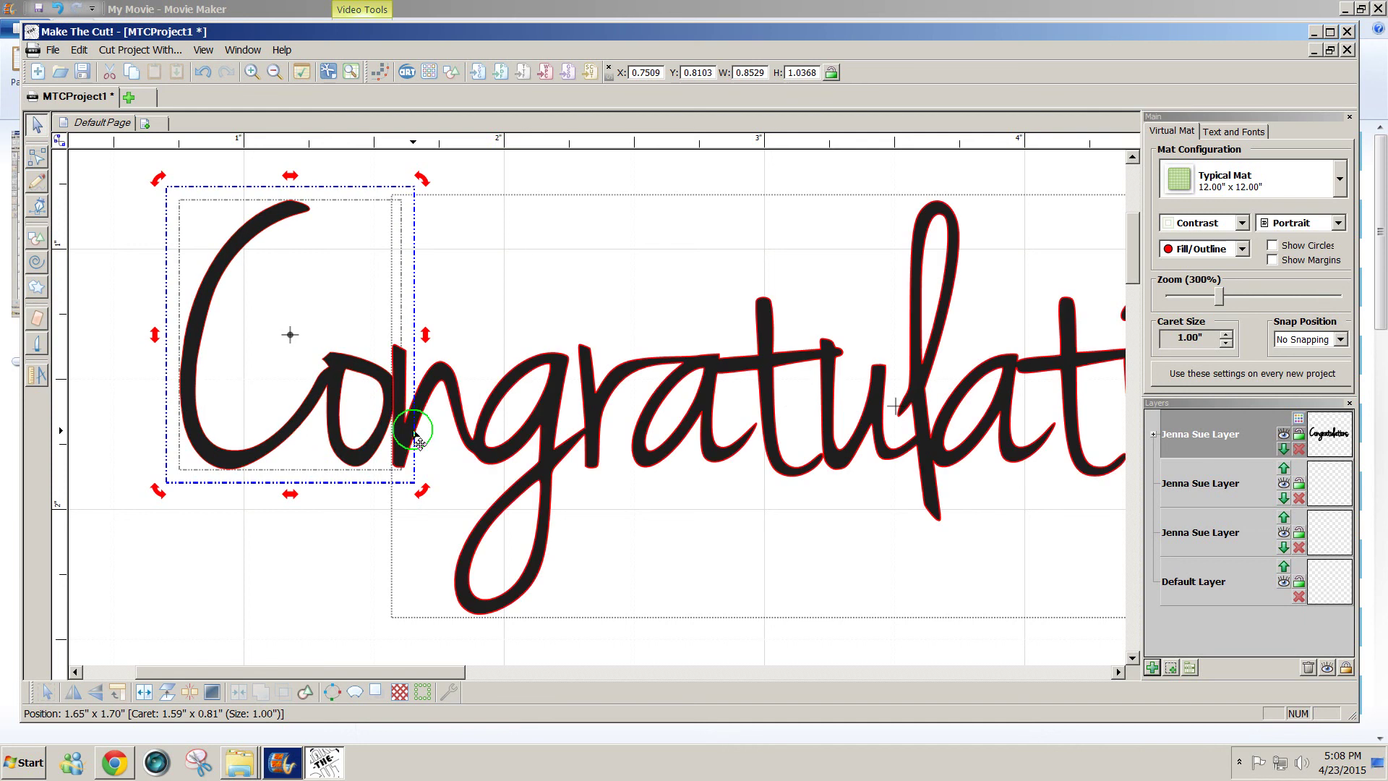
Step: Weld the "Co" piece to the rest of the word so Congratulations forms a single shape
{"action": "left_click", "coordinate": [401, 433], "text": "shift"}
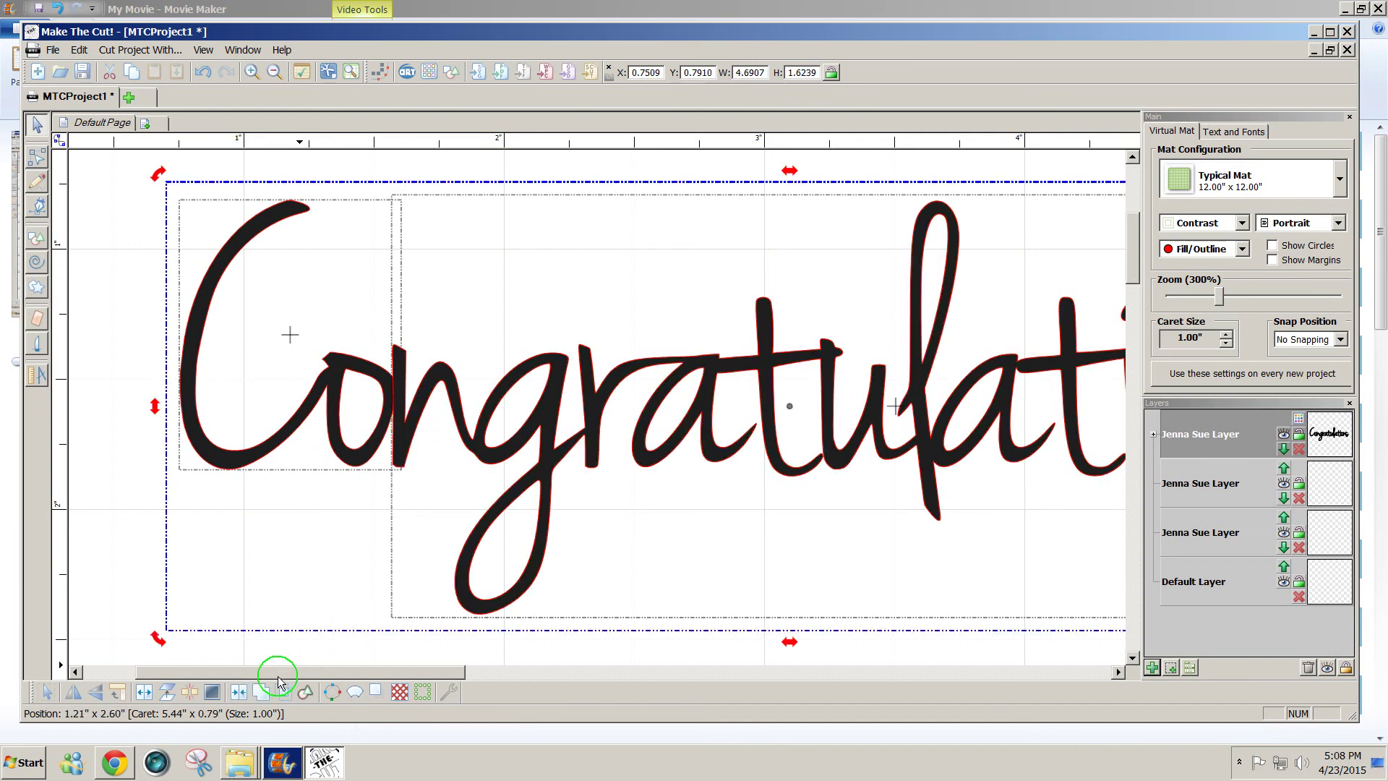
{"action": "left_click", "coordinate": [261, 691]}
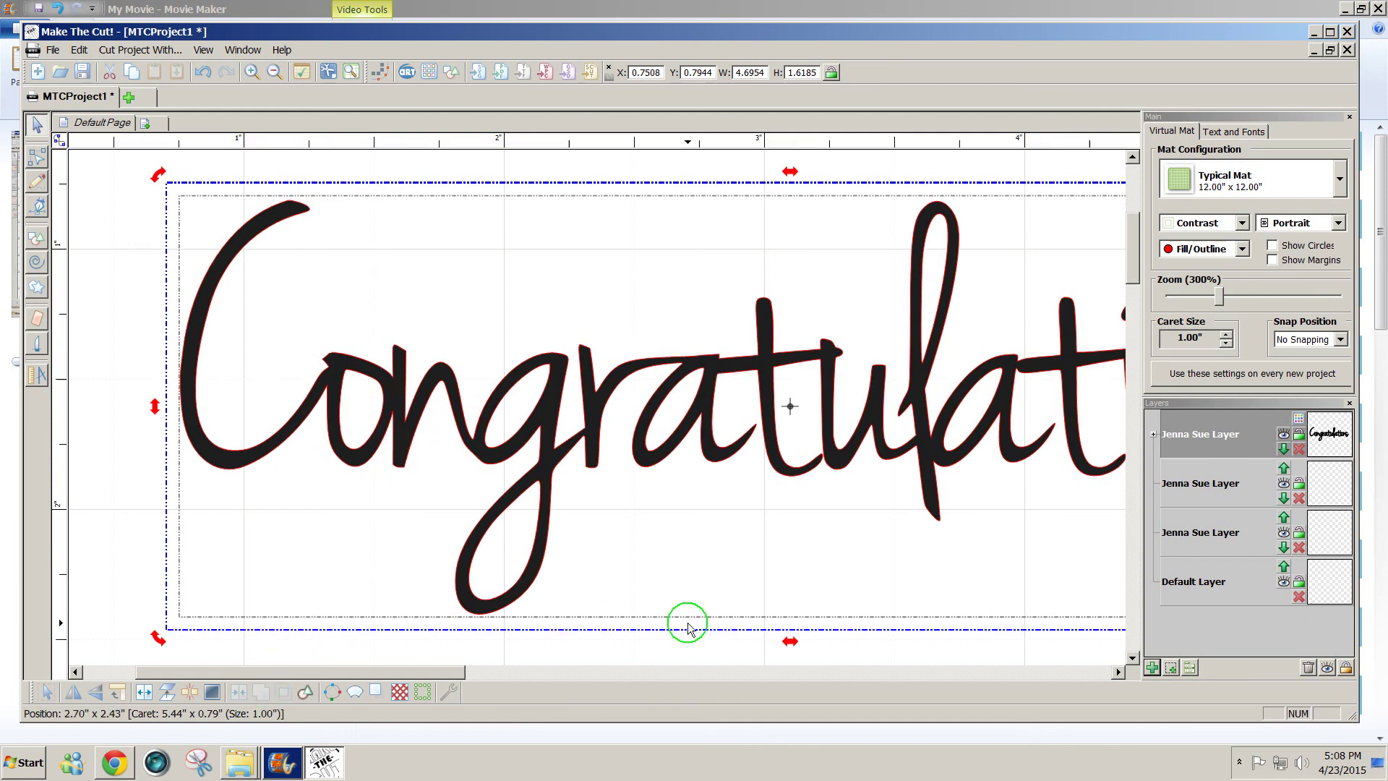
{"action": "left_click_drag", "start_coordinate": [437, 670], "coordinate": [567, 675]}
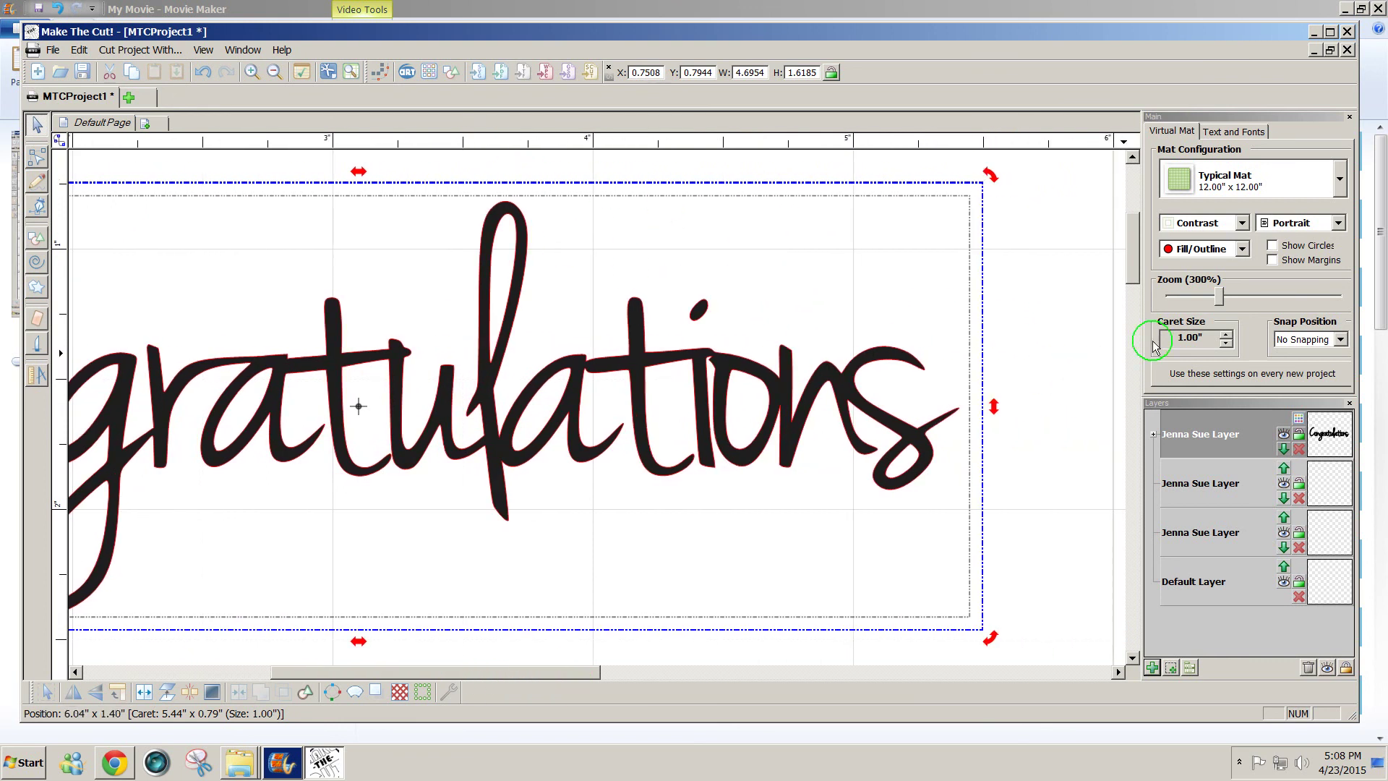
{"action": "left_click_drag", "start_coordinate": [1219, 302], "coordinate": [1192, 309]}
{"action": "left_click_drag", "start_coordinate": [1132, 348], "coordinate": [1131, 278]}
{"action": "left_click_drag", "start_coordinate": [504, 680], "coordinate": [152, 650]}
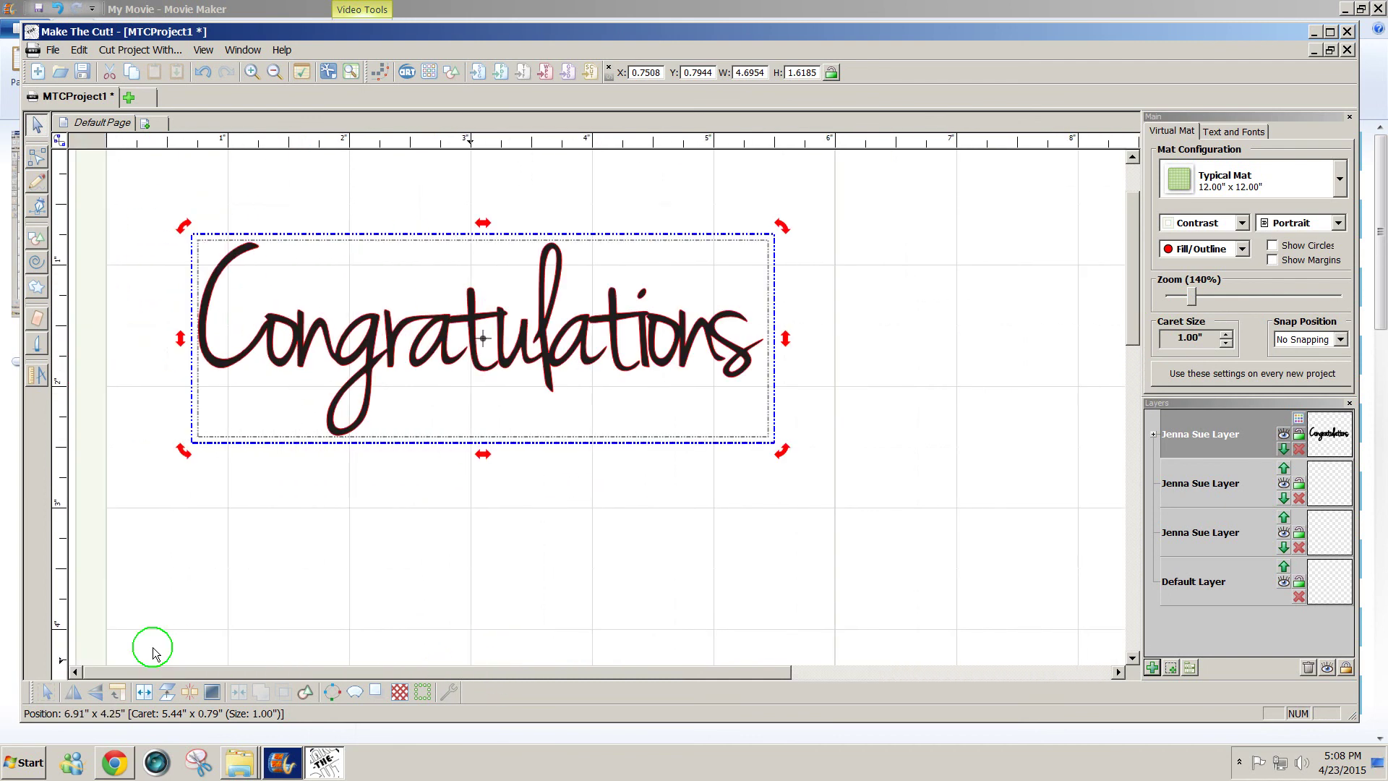